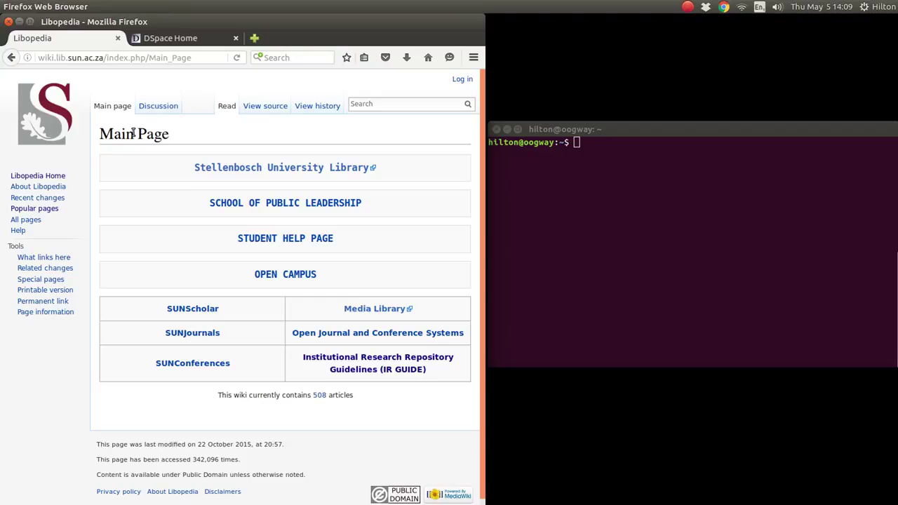
- Open the Institutional Research Repository Guidelines from the Libopedia Main Page and scroll through them
left_click_drag(104, 58, 27, 57)
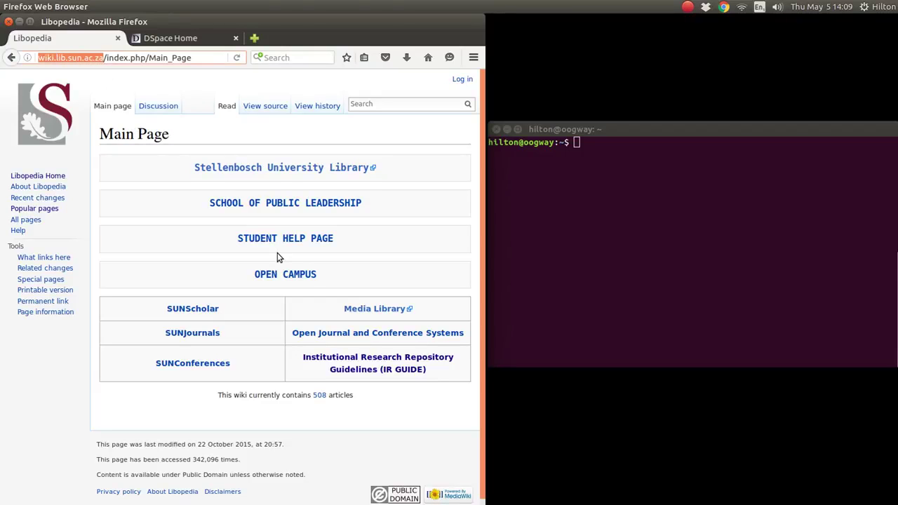
left_click(355, 361)
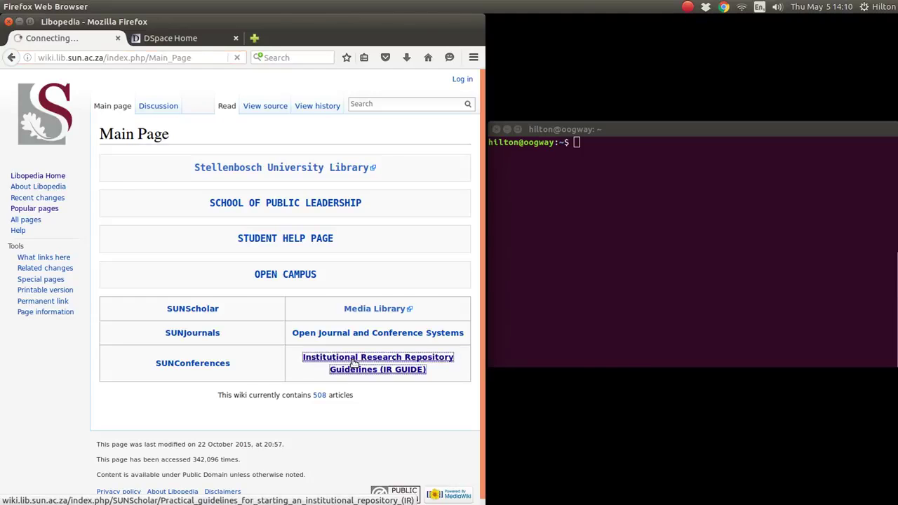
scroll(365, 260, "down", 1)
scroll(364, 259, "down", 10)
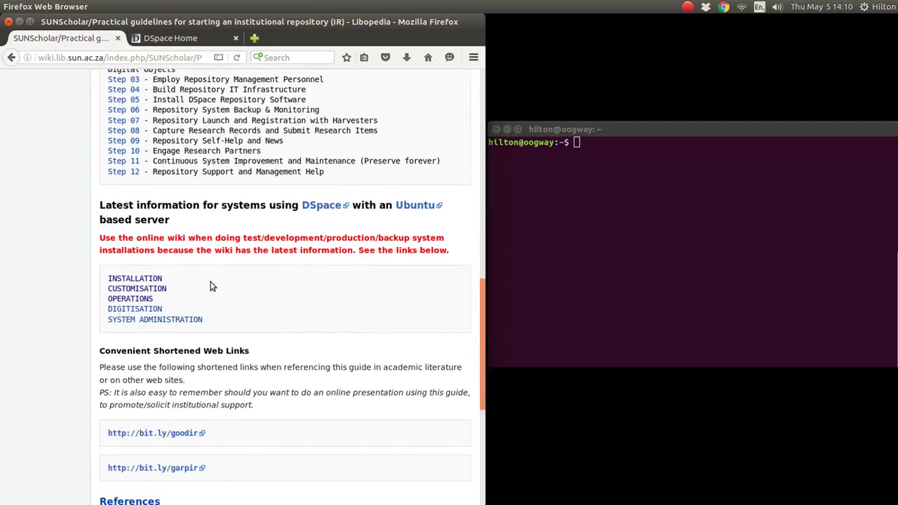
- Go from the Customisation part of the SUNScholar guide to the Operational Guide page
left_click(146, 289)
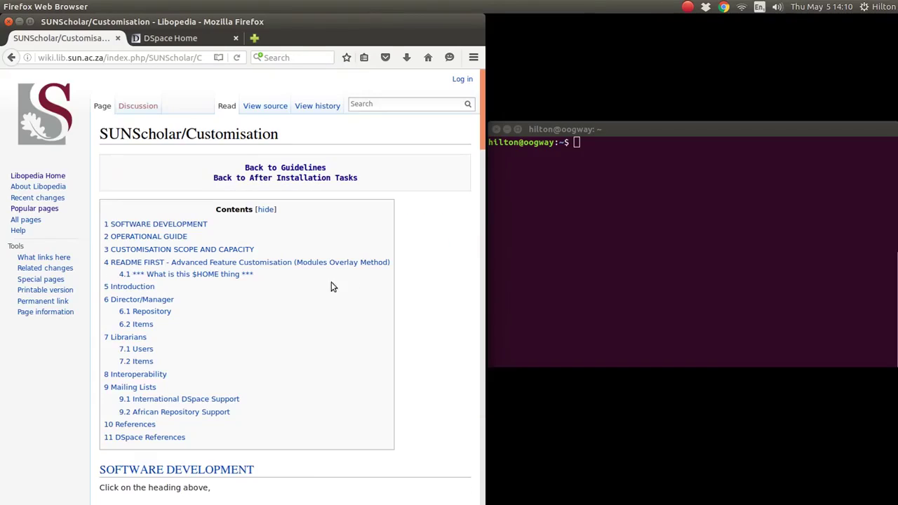
scroll(414, 265, "down", 6)
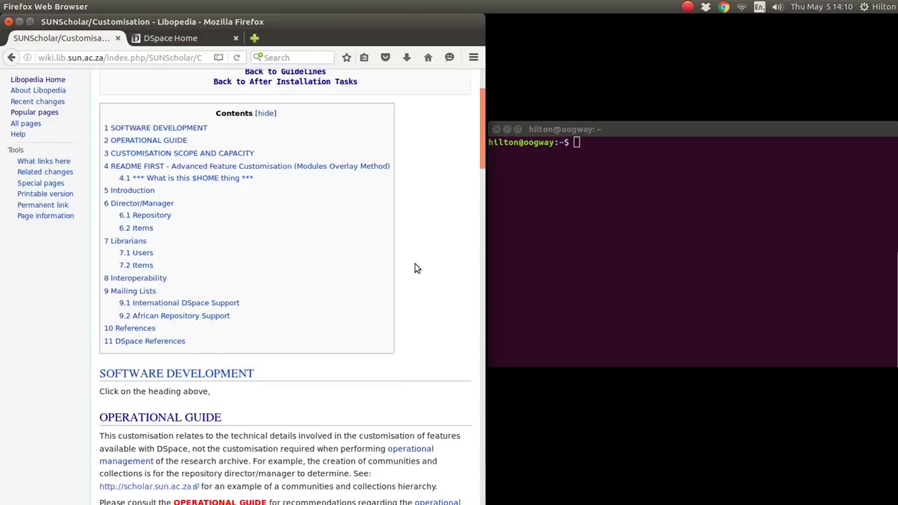
scroll(415, 263, "down", 1)
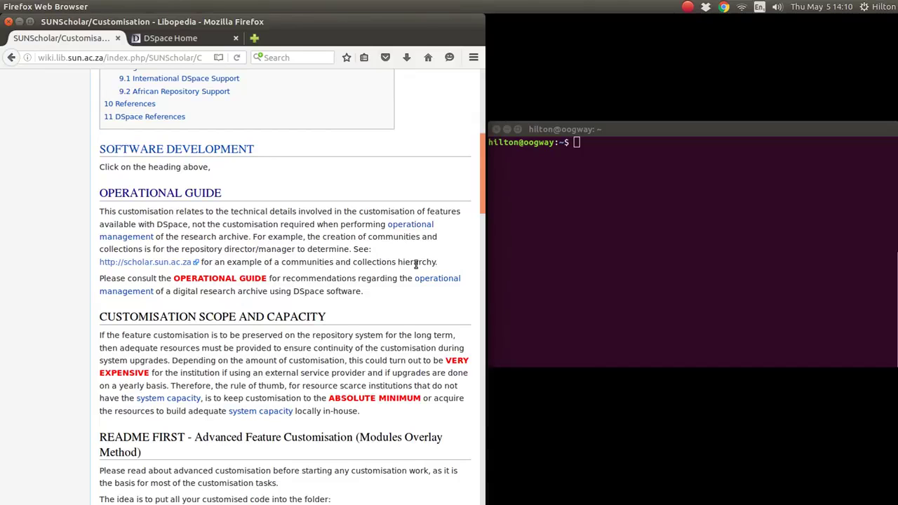
left_click(200, 195)
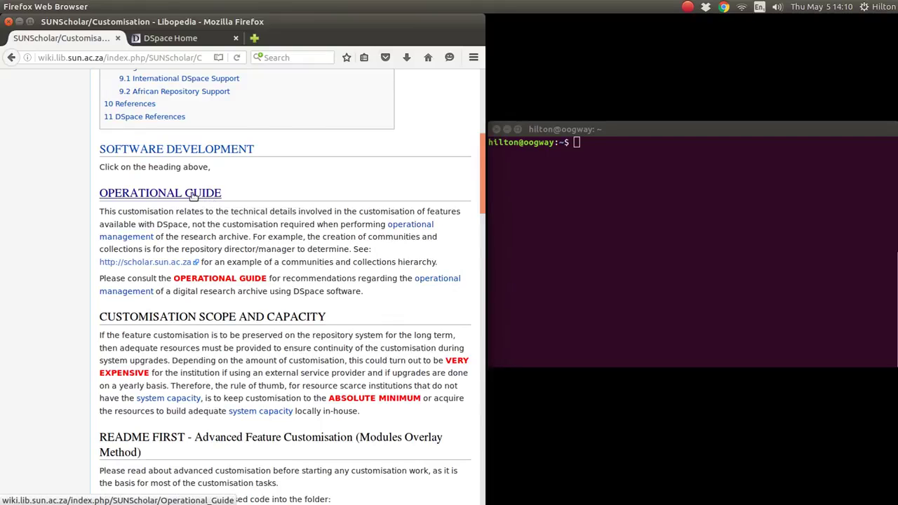
scroll(335, 216, "down", 3)
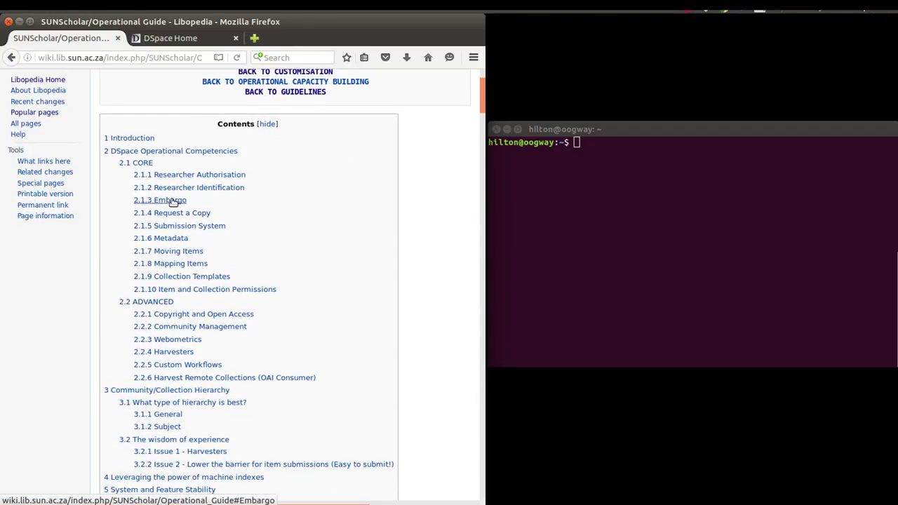
- Jump to section 2.1.3 Embargo and follow its link to the Embargo Systems page
left_click(172, 202)
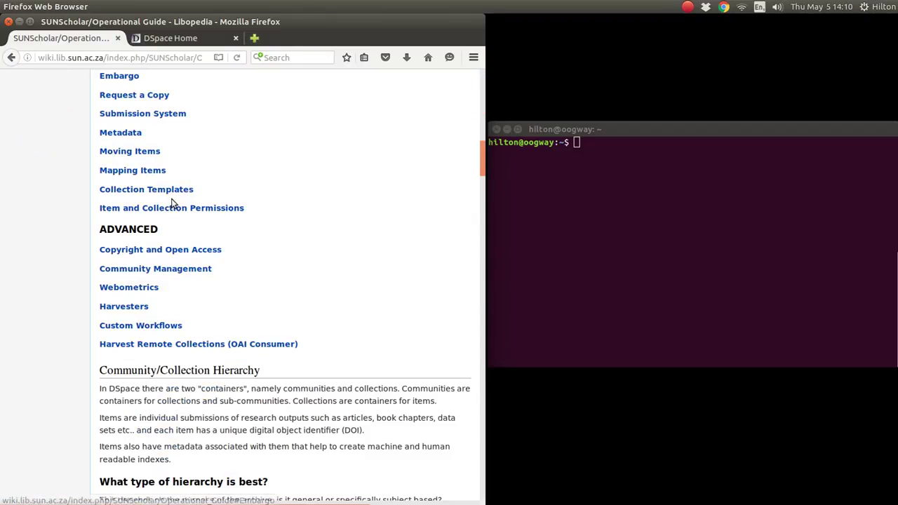
left_click(125, 78)
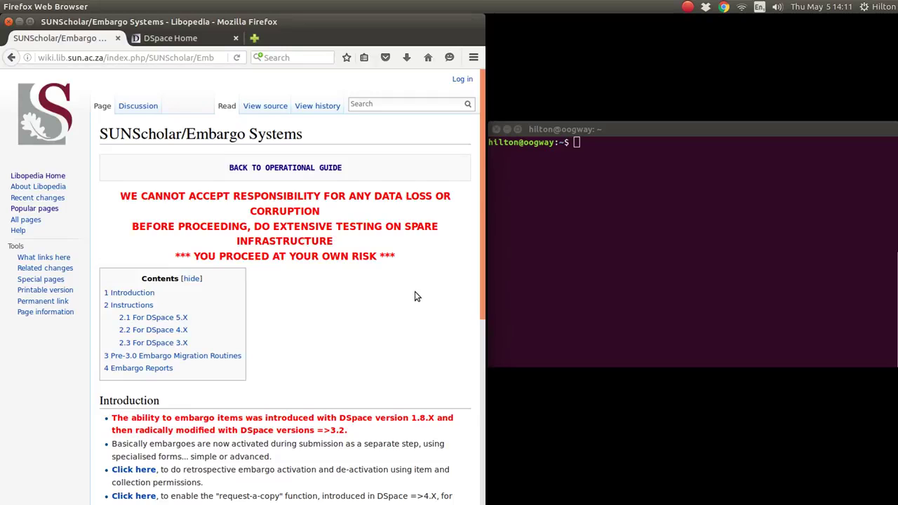
- Read down the Embargo Systems page and open the 'For DSpace 5.X' instructions
scroll(415, 296, "down", 6)
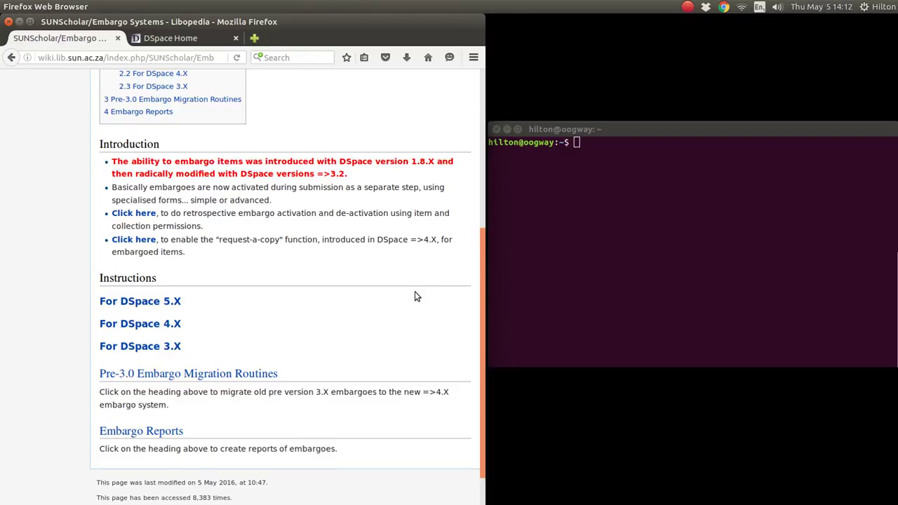
scroll(415, 295, "down", 1)
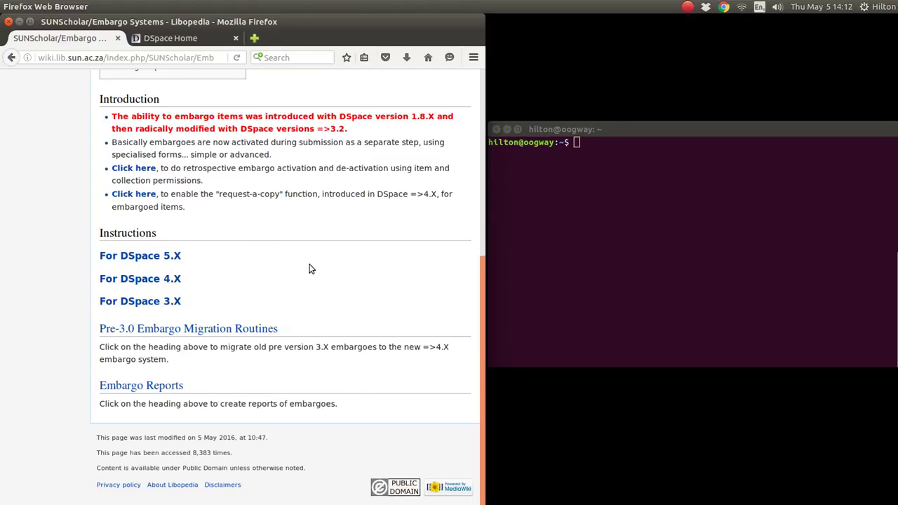
scroll(311, 269, "up", 3)
scroll(311, 269, "down", 3)
left_click(159, 257)
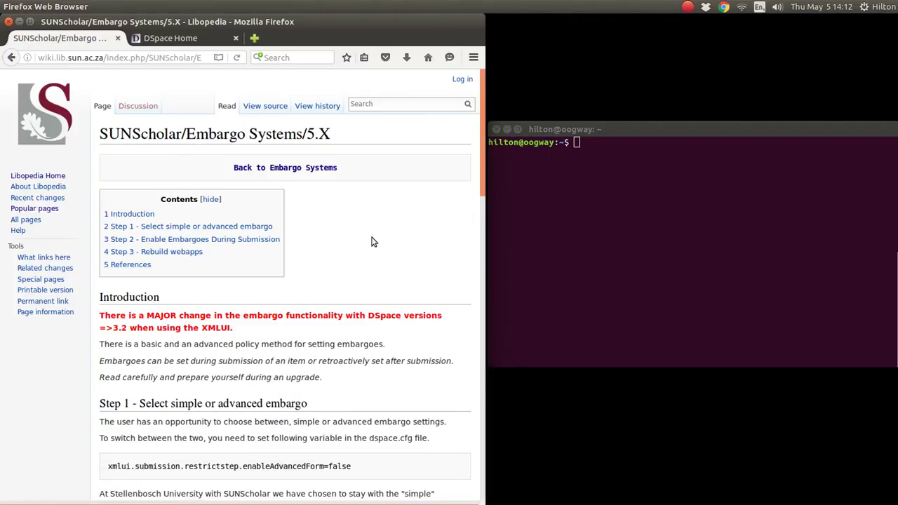
- Read the XMLUI embargo warning and locate Step 1's dspace.cfg enableAdvancedForm=false setting
scroll(373, 242, "down", 3)
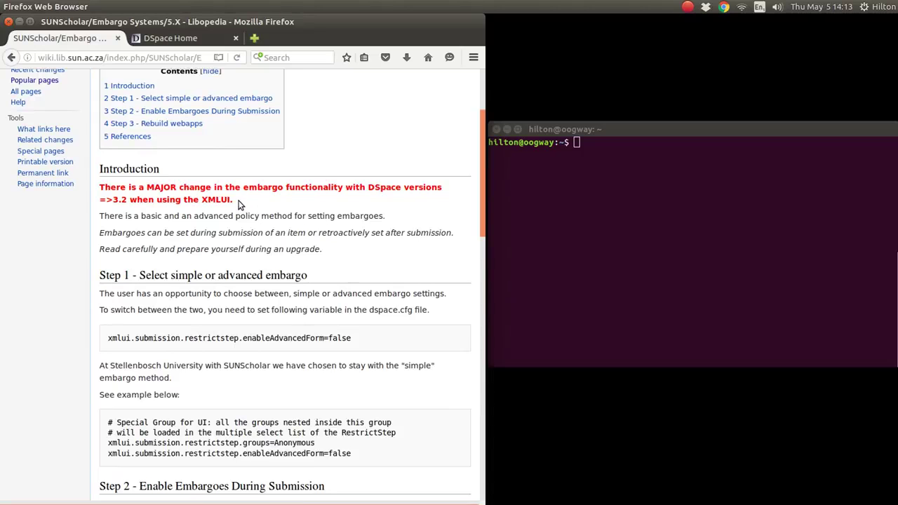
left_click_drag(234, 200, 102, 188)
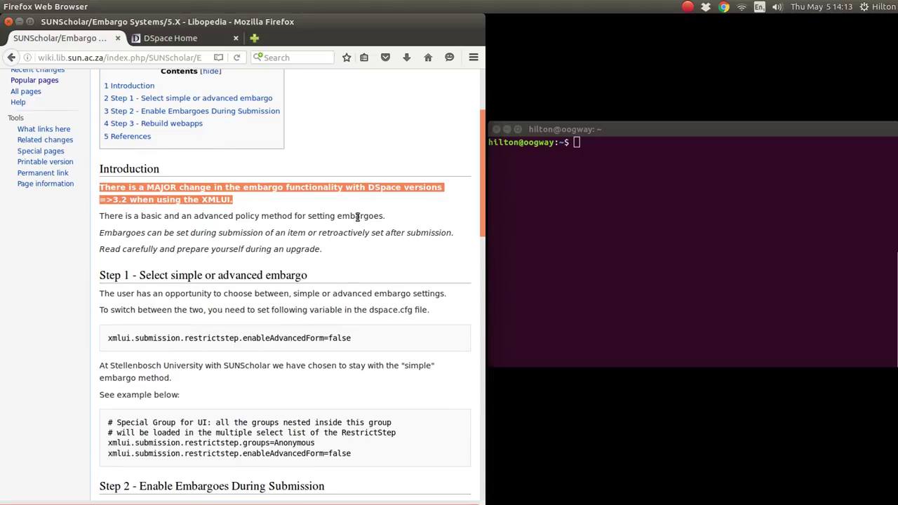
left_click(307, 210)
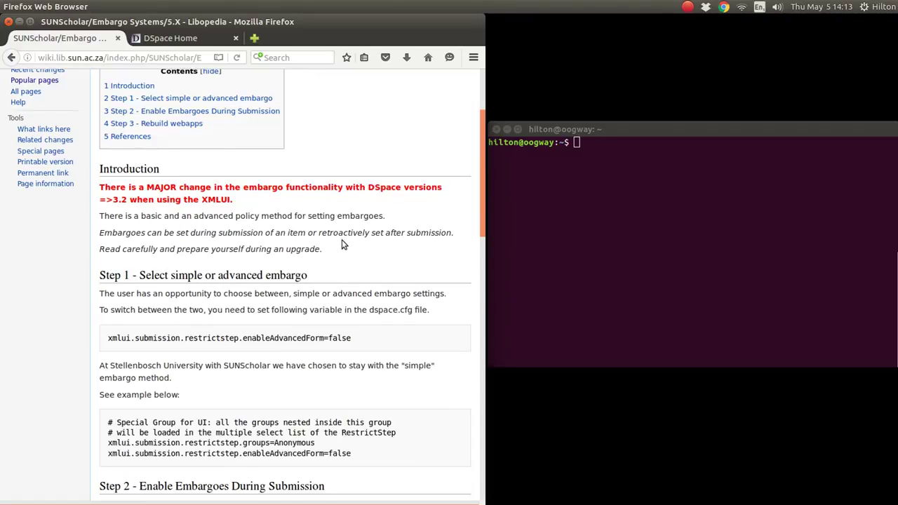
scroll(366, 276, "down", 4)
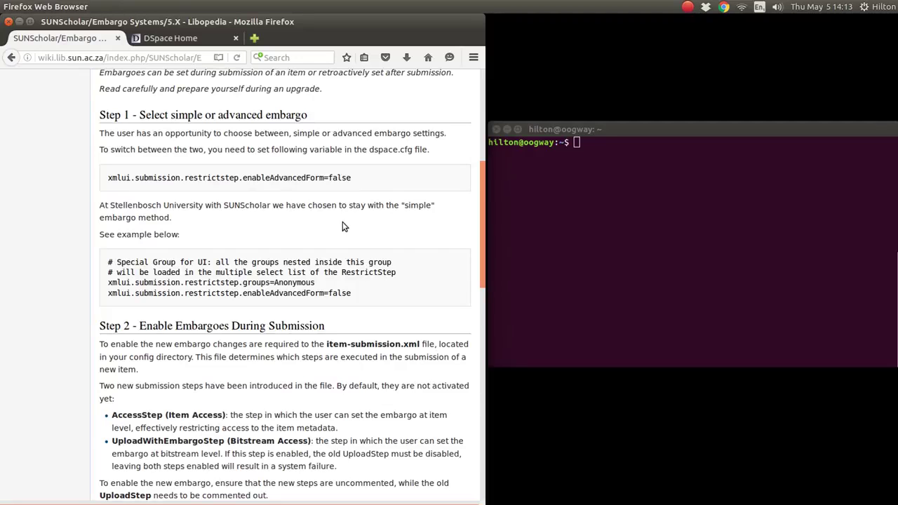
left_click_drag(369, 152, 415, 152)
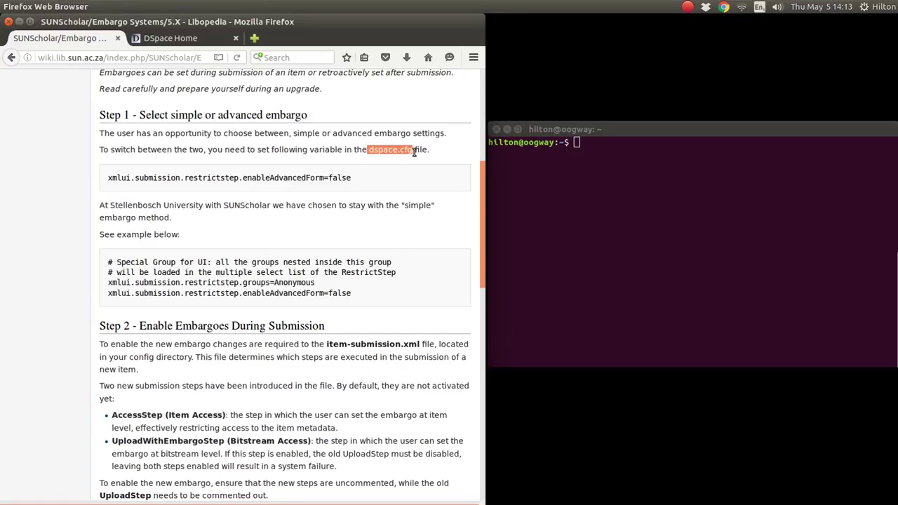
left_click(564, 160)
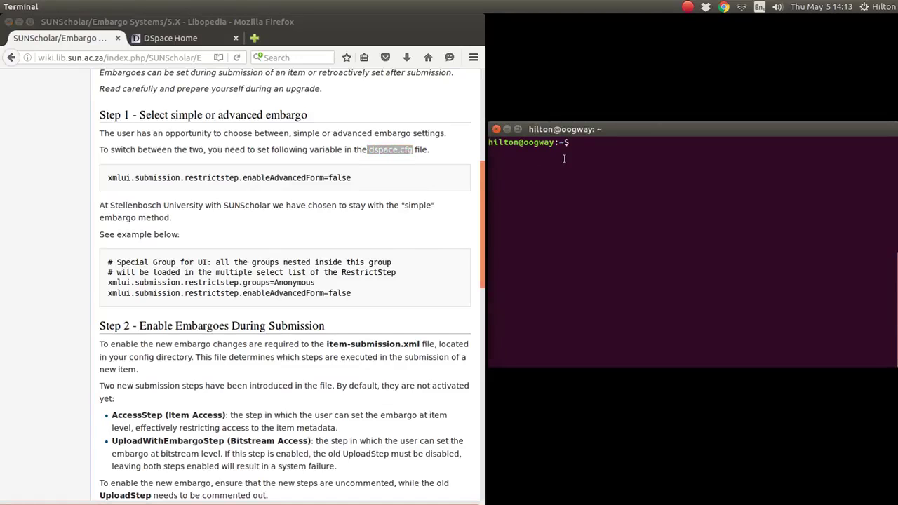
type("ssh dspace@192.1")
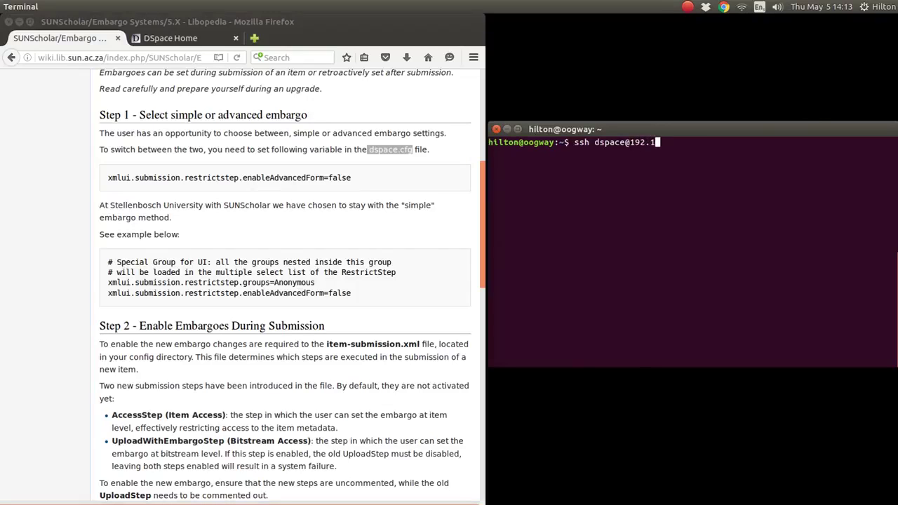
type("68.2.7")
key("Return")
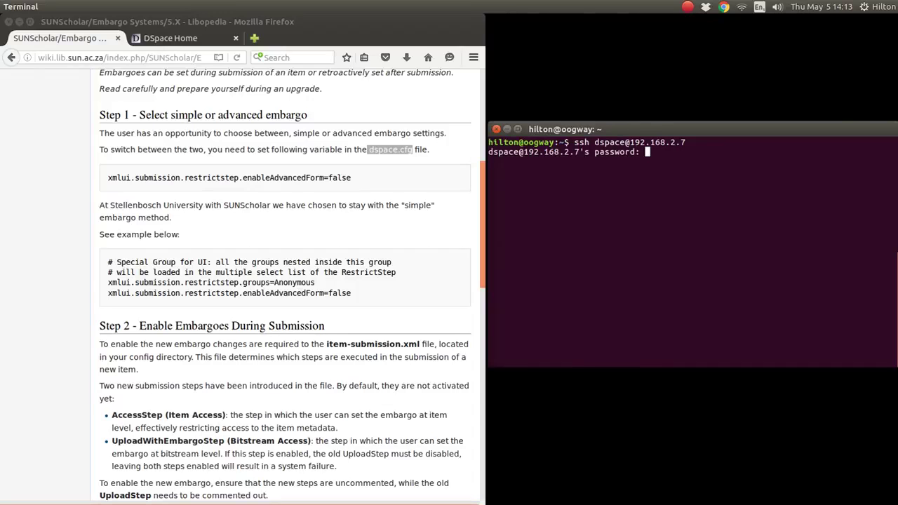
key("Return")
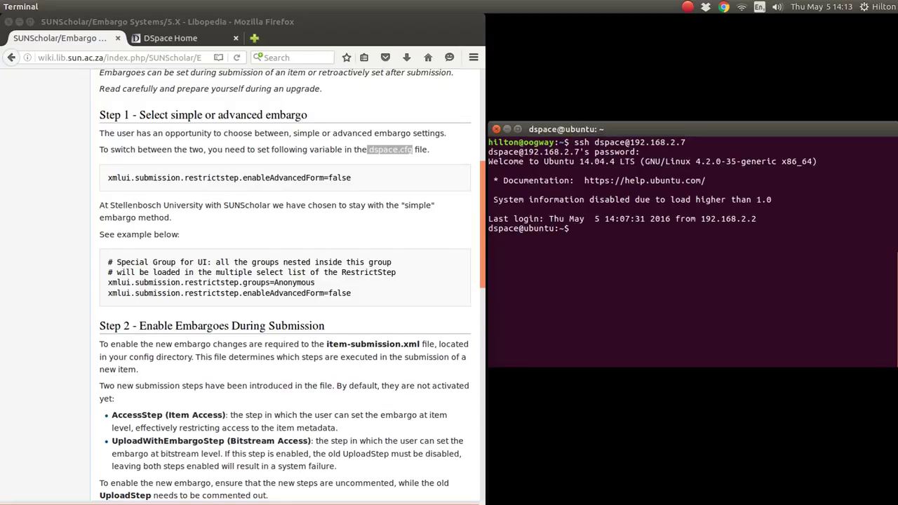
- Open source/dspace/config/dspace.cfg in nano
type("nano sou")
key("Tab")
type("ds")
key("Tab")
type("co")
key("Tab")
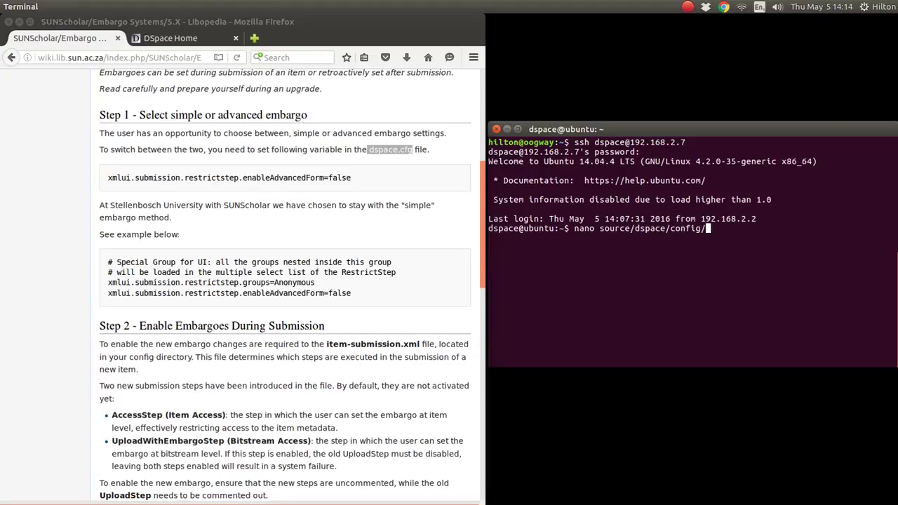
type("dsp")
key("Tab")
key("Return")
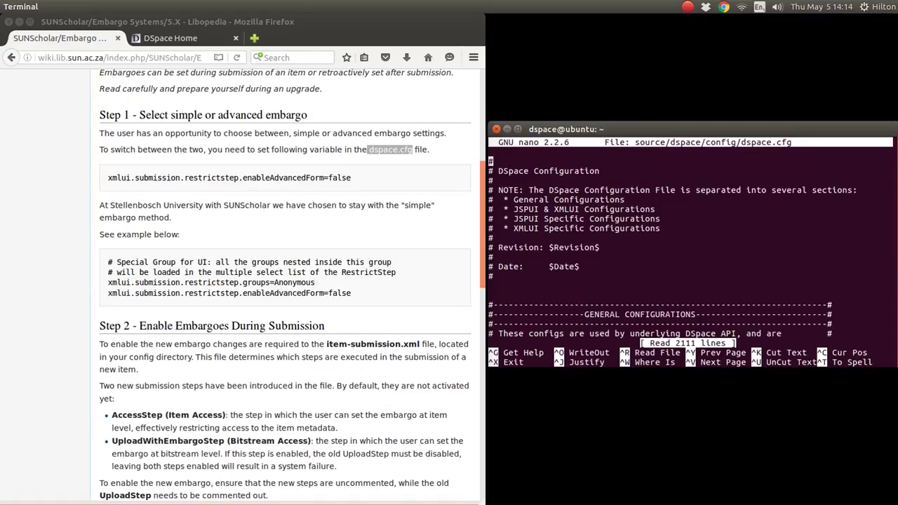
- Search dspace.cfg for 'enableAdvanced' to find the advanced embargo form setting
key("ctrl+w")
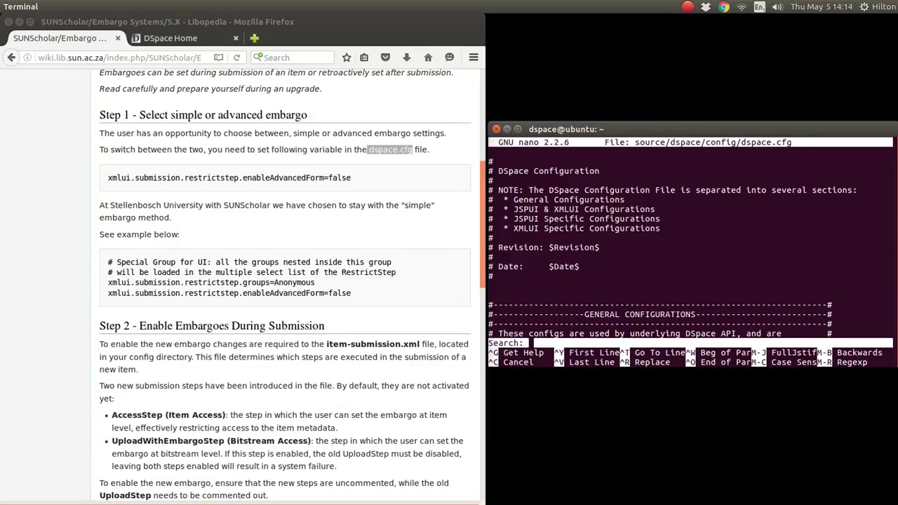
type("ena")
type("ble")
type("Adv")
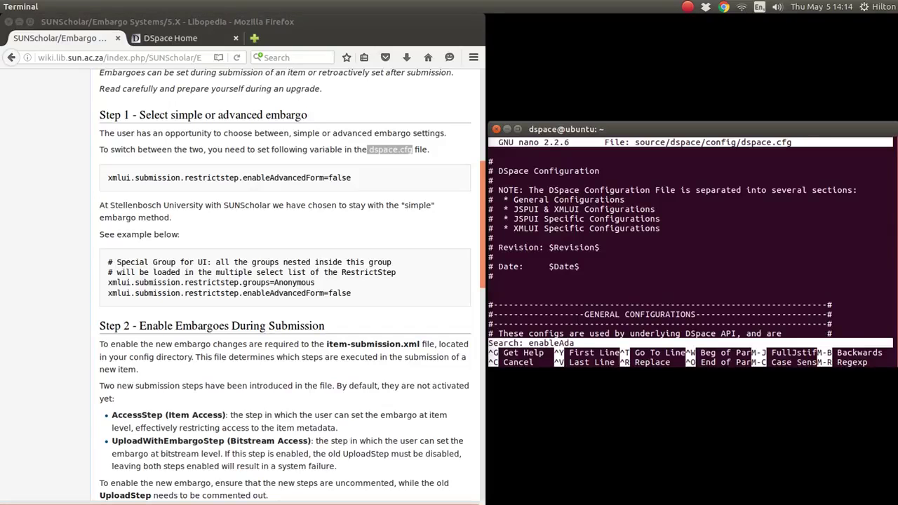
key("BackSpace")
type("vanced")
key("Return")
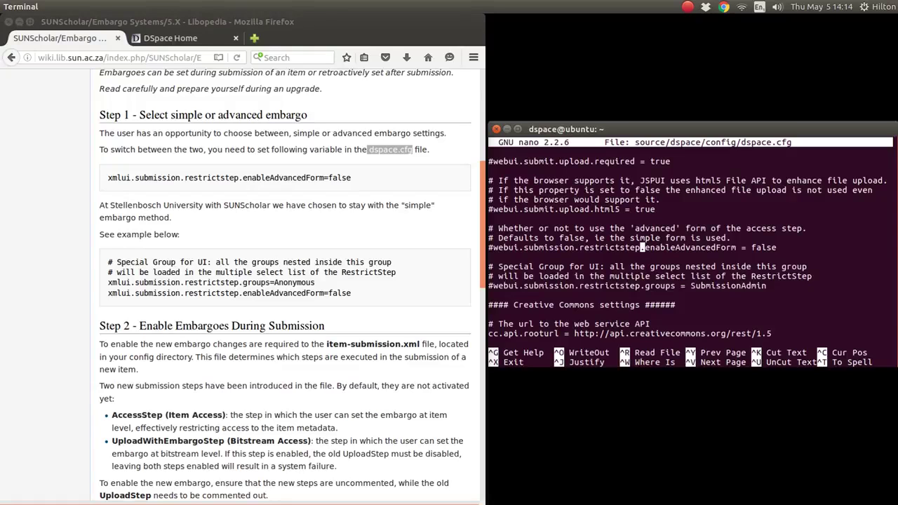
- Inspect the commented-out webui.submission.restrictstep.enableAdvancedForm = false line and its comments
key("Left")
key("Left")
key("Left")
key("Left")
key("Left")
key("Left")
key("Left")
key("Left")
key("Left")
key("Left")
key("Left")
key("Left")
key("Left")
key("Left")
key("Left")
key("Left")
key("Left")
key("Left")
key("Left")
key("Left")
key("Left")
key("Left")
key("Left")
key("Left")
key("Left")
key("Left")
key("Left")
key("Left")
key("Left")
key("Left")
key("Up")
key("Up")
key("Down")
key("Down")
key("Left")
key("Up")
key("Right")
key("Right")
key("Right")
key("Right")
key("Right")
key("Right")
key("Right")
key("Right")
key("Right")
key("Right")
key("Right")
key("Right")
key("Right")
key("Right")
key("Right")
key("Right")
key("Left")
key("Left")
key("Left")
key("Down")
key("Left")
key("Left")
key("Left")
key("Left")
key("Left")
key("Left")
key("Left")
key("Left")
key("Right")
key("Right")
key("Right")
key("Left")
key("Down")
key("Down")
- Note the item-submission.xml file on the wiki, then exit nano back to the shell
scroll(282, 254, "down", 3)
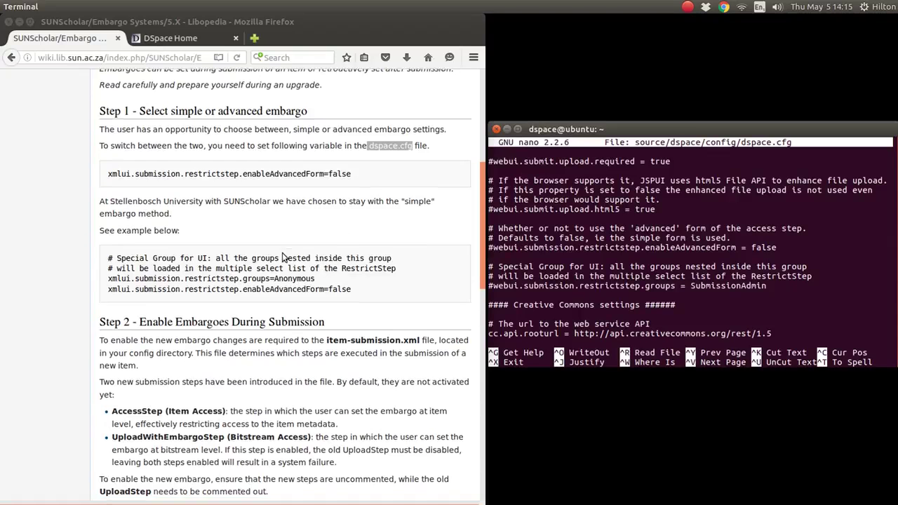
scroll(282, 254, "down", 3)
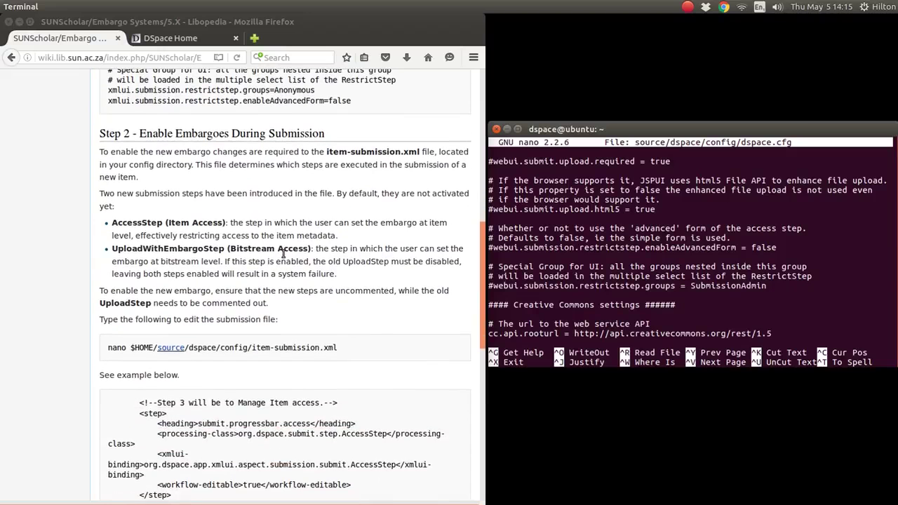
left_click_drag(327, 152, 425, 151)
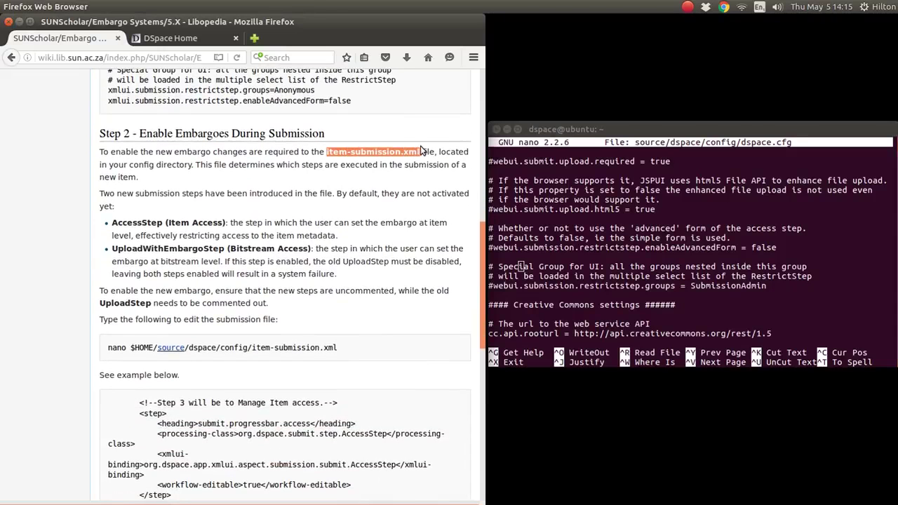
left_click(373, 132)
key("alt+Tab")
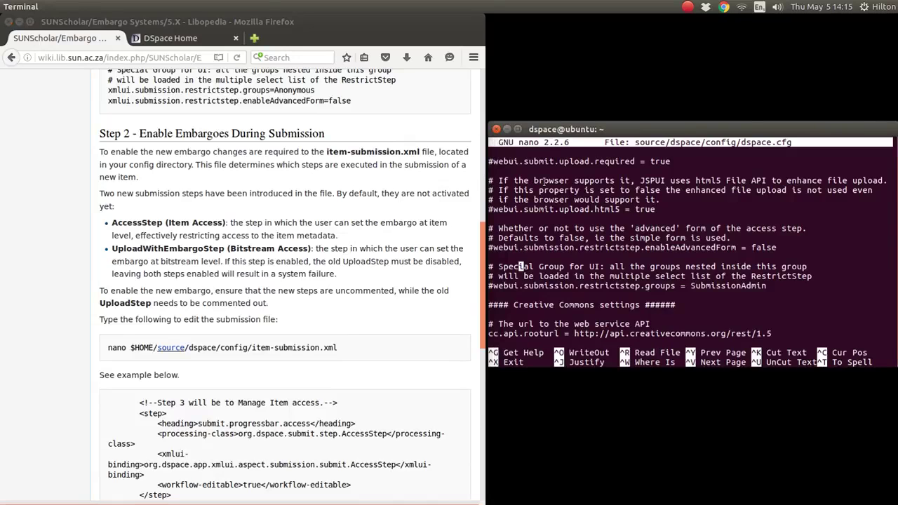
key("ctrl+x")
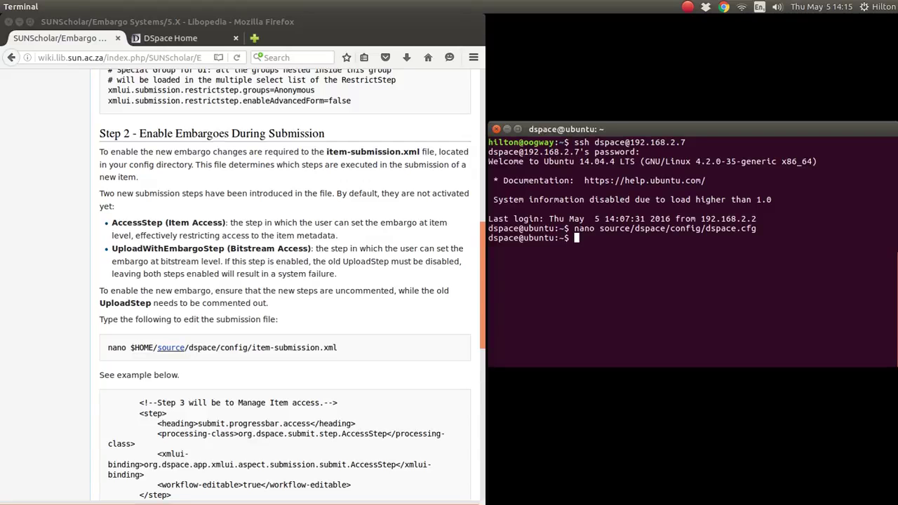
- Copy the wiki's nano $HOME/source/dspace/config/item-submission.xml command into the terminal
scroll(404, 274, "down", 3)
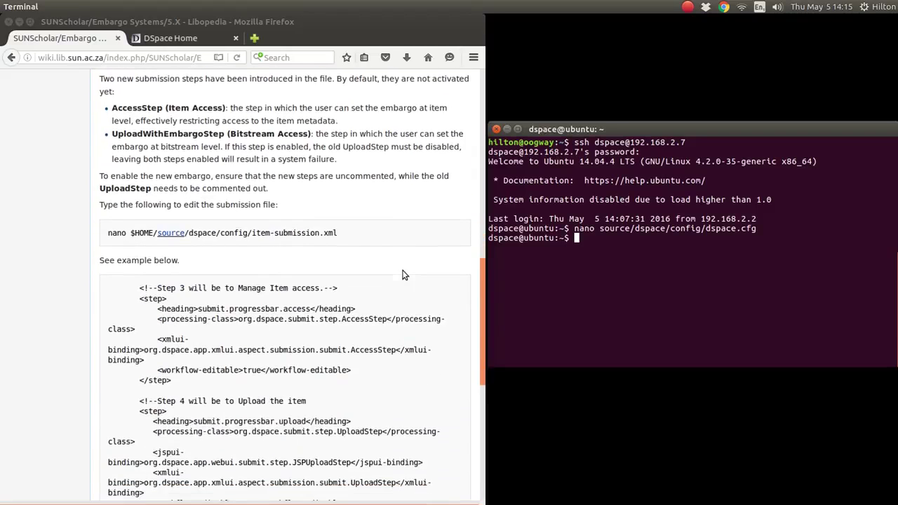
scroll(403, 273, "down", 5)
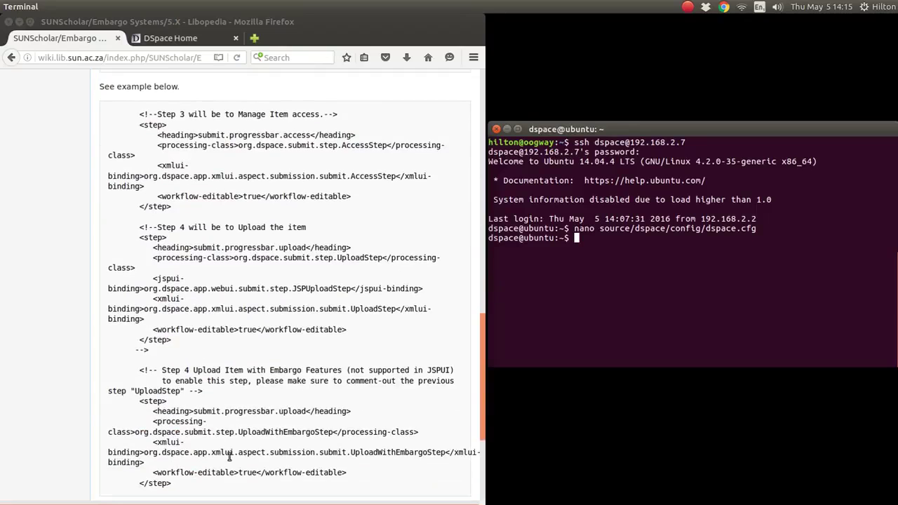
scroll(320, 258, "down", 5)
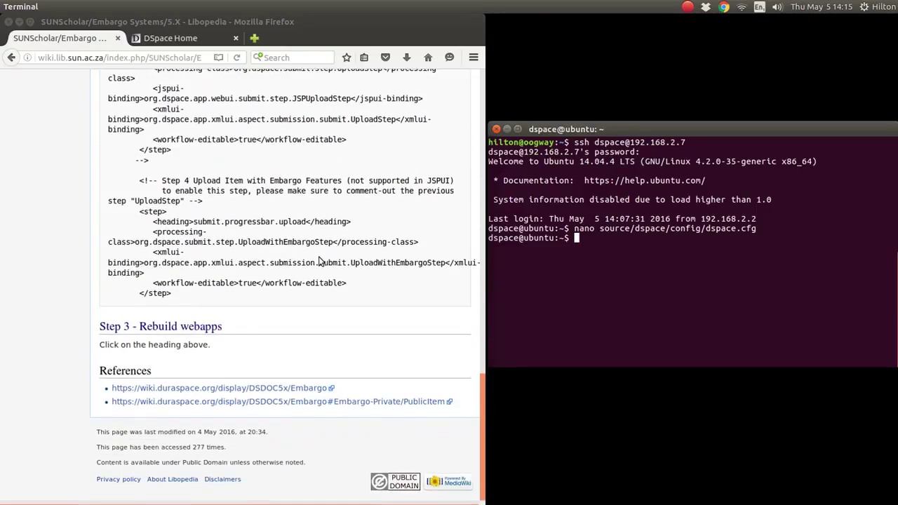
scroll(319, 259, "up", 11)
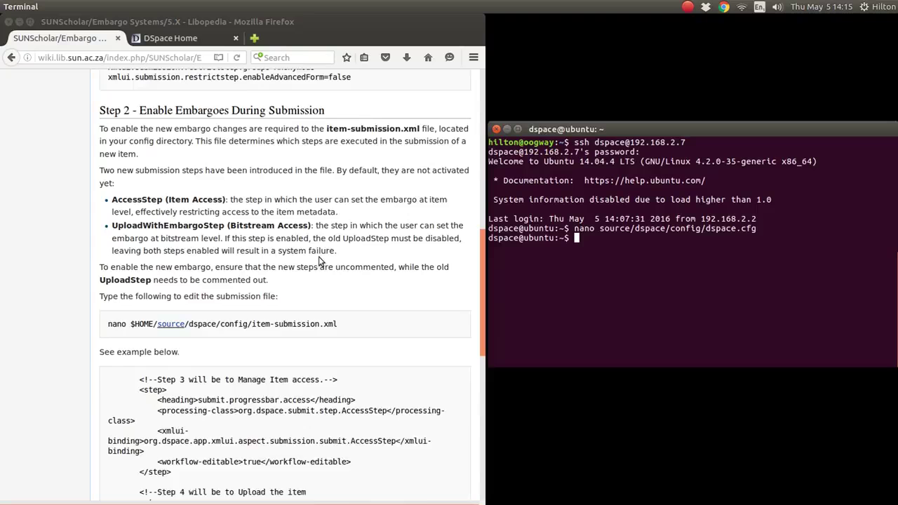
scroll(319, 260, "up", 2)
left_click_drag(343, 384, 108, 385)
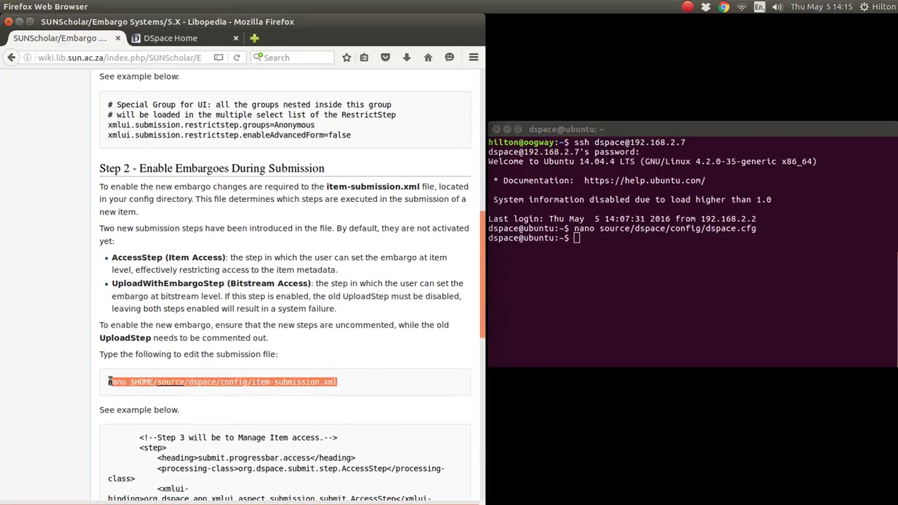
right_click(237, 383)
left_click(245, 391)
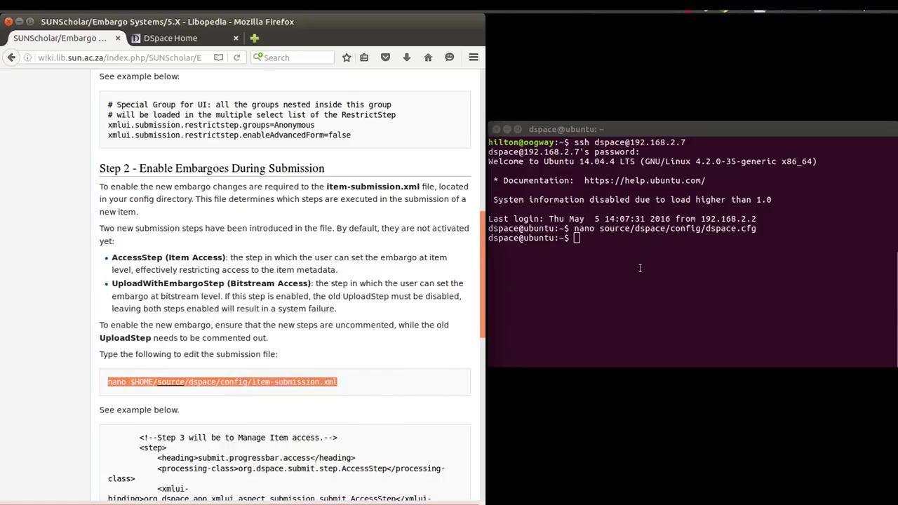
left_click(640, 268)
right_click(642, 269)
- Run the pasted command to open item-submission.xml in nano
left_click(653, 306)
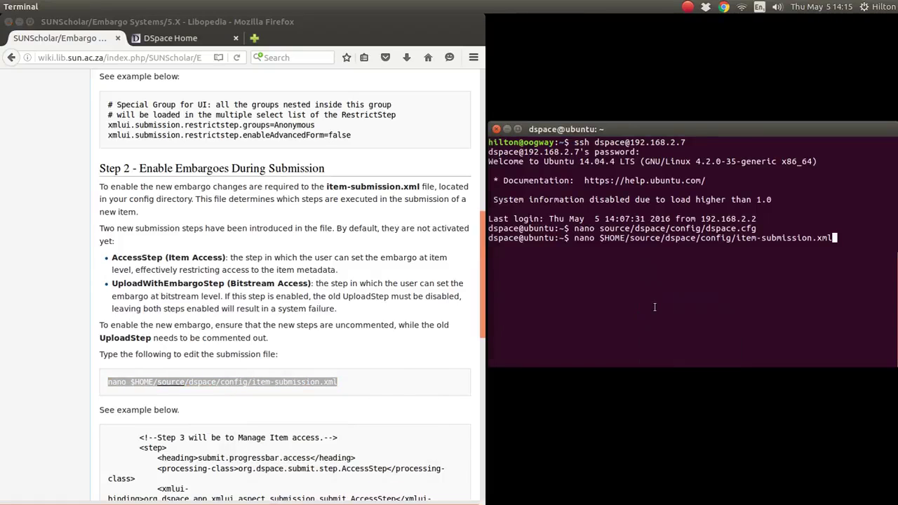
key("Return")
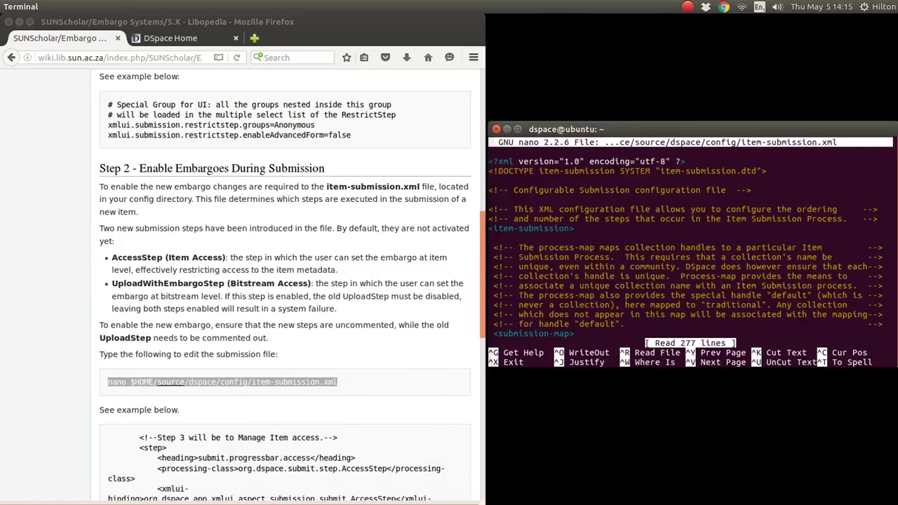
key("Down")
key("Down")
key("Down")
key("Down")
key("Down")
key("Down")
key("Down")
key("Down")
key("Down")
key("Down")
key("Down")
key("Down")
key("Down")
left_click(415, 290)
scroll(416, 290, "down", 3)
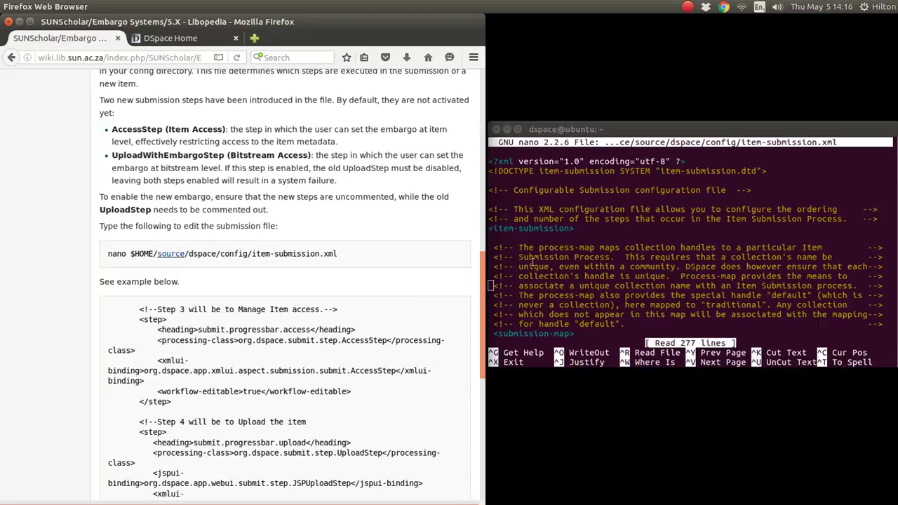
left_click(533, 261)
- Move through the step-definition comments past the collection, lookup and complete steps
key("Down")
key("Down")
key("Down")
key("Down")
key("Down")
key("Down")
key("Down")
key("Down")
key("Down")
key("Down")
key("Down")
key("Down")
key("Down")
key("Down")
key("Down")
key("Down")
key("Down")
key("Down")
key("Down")
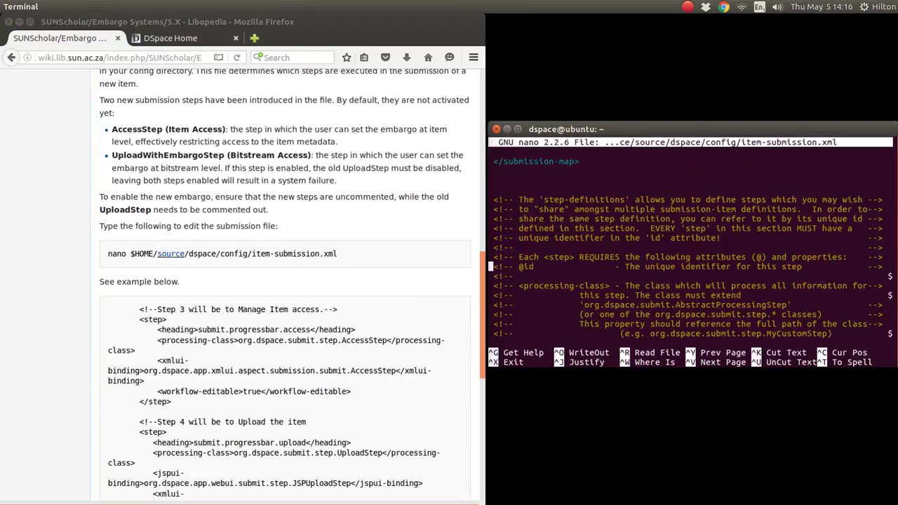
key("Down")
key("Down")
key("Down")
key("Down")
key("Down")
key("Down")
key("Down")
key("Down")
key("Down")
key("Down")
key("Down")
key("Down")
key("Down")
key("Down")
key("Down")
key("Down")
key("Down")
key("Down")
key("Down")
key("Down")
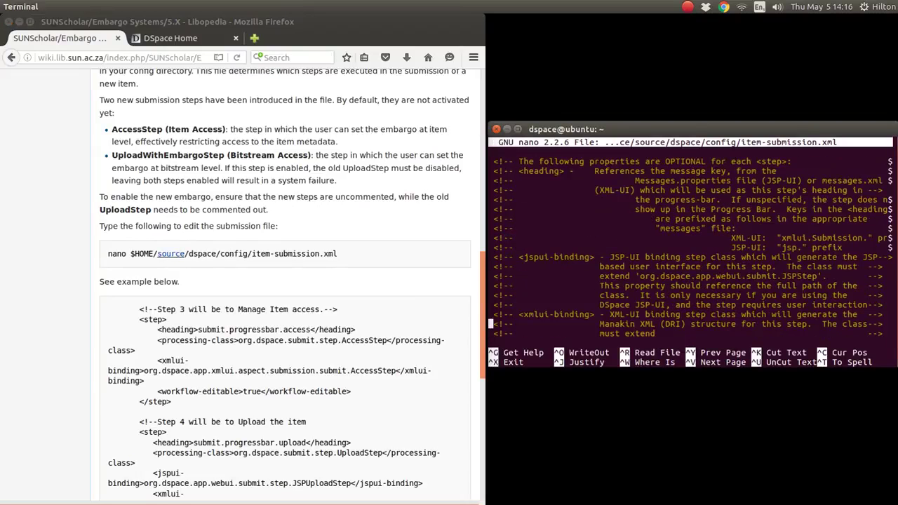
key("Down")
key("Down")
key("Down")
key("Down")
key("Down")
key("Down")
key("Down")
key("Down")
key("Down")
key("Down")
key("Down")
key("Down")
key("Down")
key("Down")
key("Down")
key("Down")
key("Down")
key("Down")
key("Down")
key("Down")
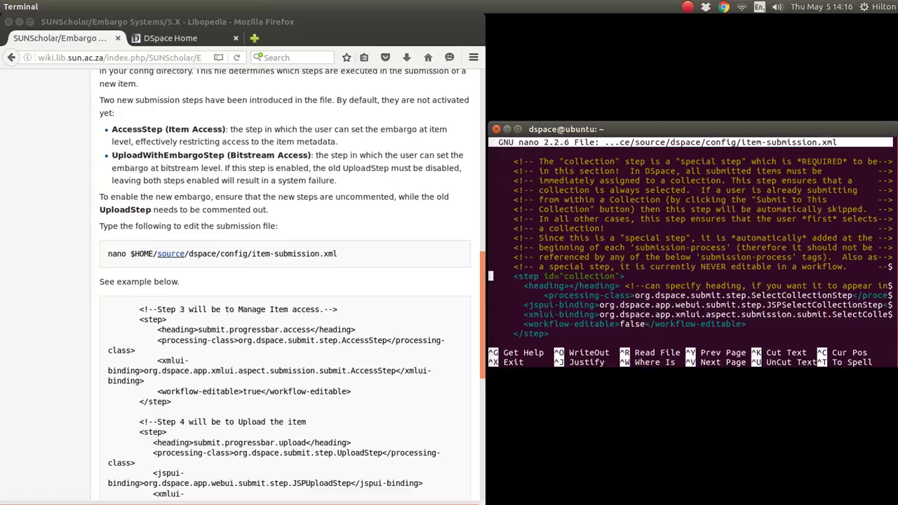
key("Up")
key("Up")
key("Up")
key("Up")
key("Up")
key("Up")
key("Up")
key("Up")
key("Up")
key("Up")
key("Up")
key("Up")
key("Up")
key("Up")
key("Up")
key("Down")
key("Down")
key("Down")
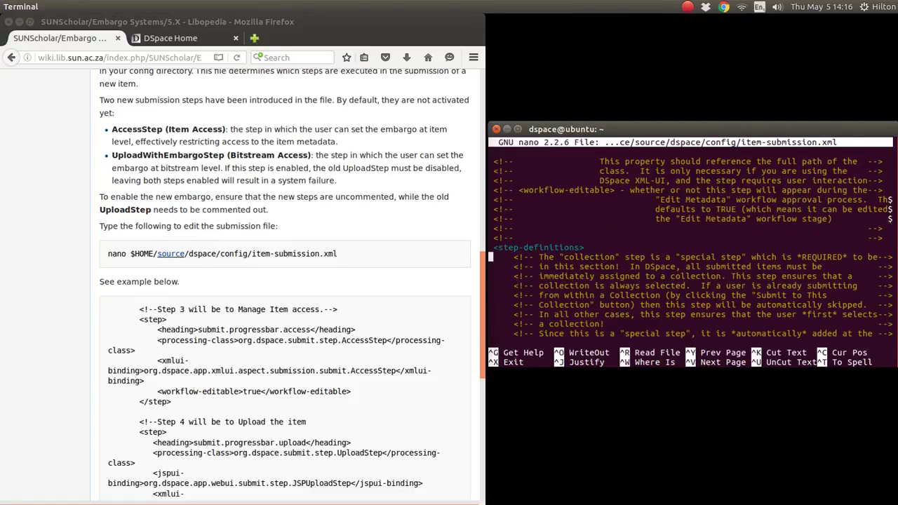
key("Down")
key("Down")
key("Down")
key("Down")
key("Down")
key("Down")
key("Down")
key("Down")
key("Down")
key("Down")
key("Down")
key("Down")
key("Down")
key("Down")
key("Down")
key("Down")
key("Down")
key("Down")
key("Down")
key("Down")
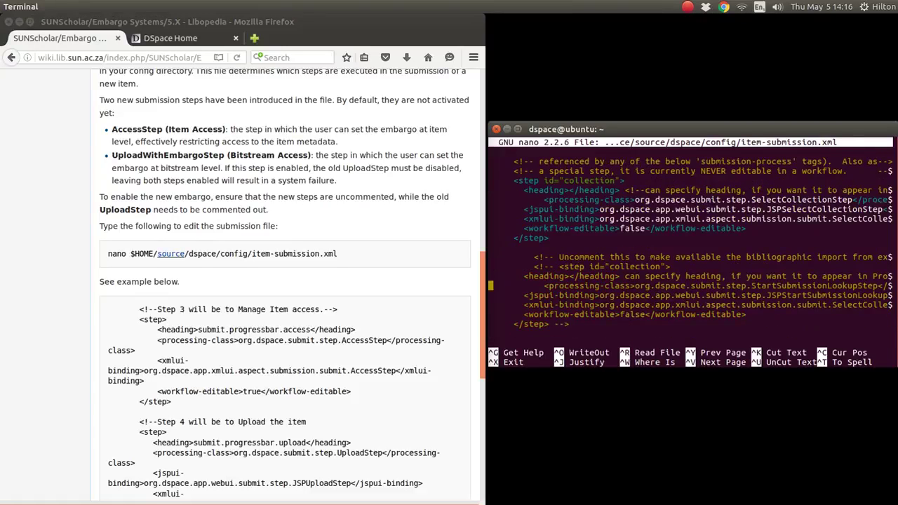
key("Down")
key("Down")
key("Down")
key("Down")
key("Down")
key("Down")
key("Down")
key("Down")
key("Down")
key("Down")
key("Down")
key("Down")
key("Down")
key("Down")
key("Down")
key("Down")
key("Down")
key("Down")
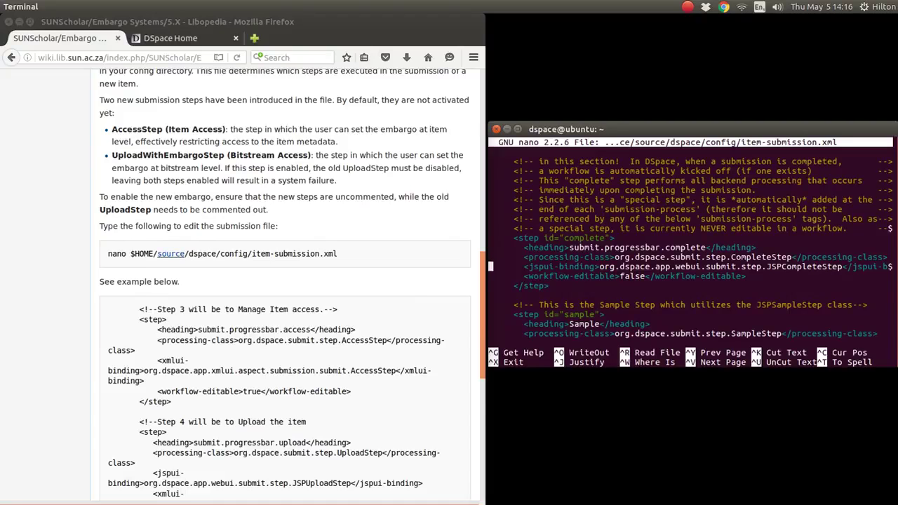
key("Down")
key("Down")
key("Down")
key("Down")
key("Down")
key("Down")
key("Down")
key("Down")
key("Down")
key("Down")
key("Down")
key("Down")
key("Down")
key("Down")
key("Down")
key("Down")
key("Down")
key("Down")
key("Down")
key("Down")
key("Down")
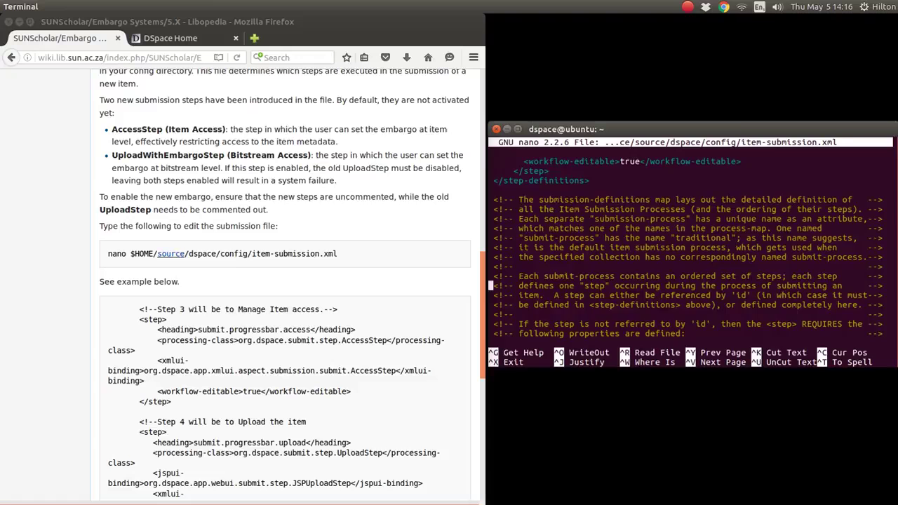
- Go through the traditional submission process down to the commented Step 3 Manage Item access block
key("Down")
key("Down")
key("Down")
key("Down")
key("Down")
key("Down")
key("Down")
key("Down")
key("Down")
key("Down")
key("Down")
key("Down")
key("Down")
key("Down")
key("Down")
key("Down")
key("Down")
key("Down")
key("Down")
key("Down")
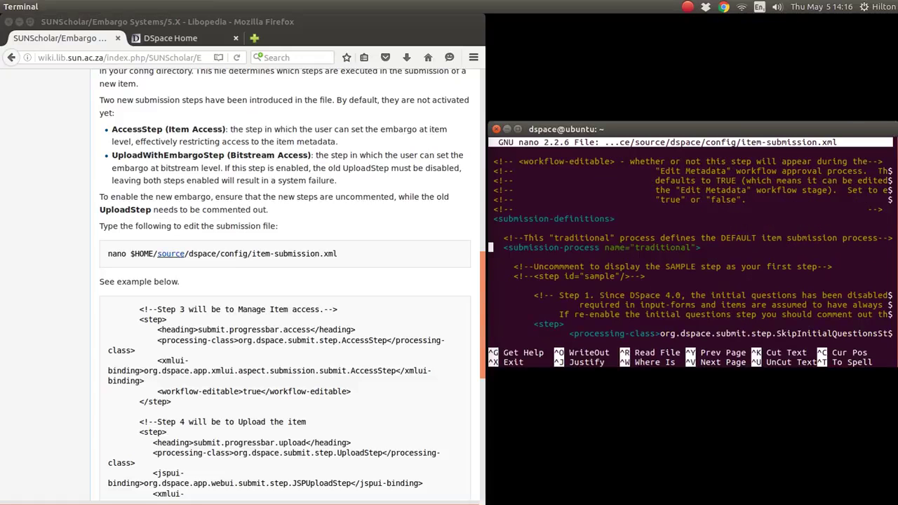
key("Up")
key("Up")
key("Down")
key("Down")
key("Down")
key("Right")
key("Right")
key("Right")
key("Right")
key("Right")
key("Right")
key("Right")
key("Right")
key("Right")
key("Right")
key("Right")
key("Right")
key("Right")
key("Right")
key("Right")
key("Right")
key("Right")
key("Right")
key("Right")
key("Right")
key("Right")
key("Down")
key("Down")
key("Down")
key("Down")
key("Down")
key("Down")
key("Down")
key("Down")
key("Down")
key("Down")
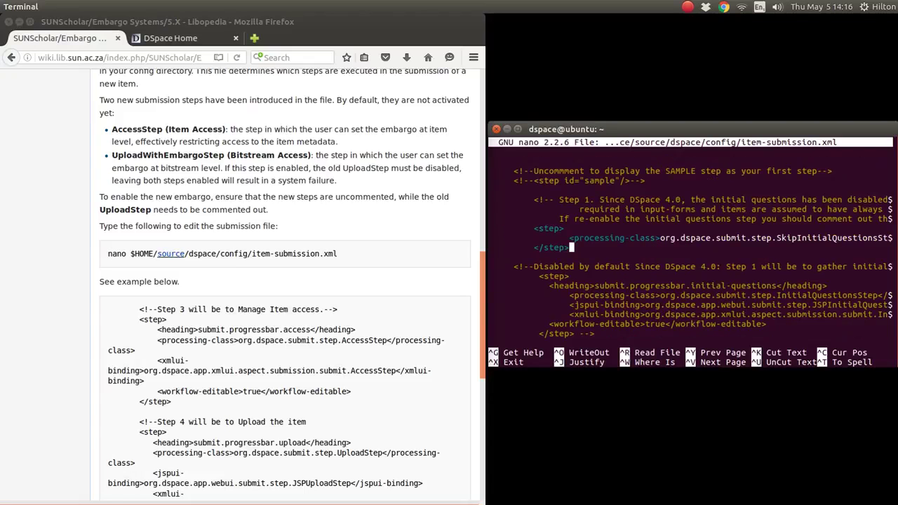
key("Down")
key("Down")
key("Down")
key("Down")
key("Down")
key("Down")
key("Down")
key("Down")
key("Down")
key("Down")
key("Down")
key("End")
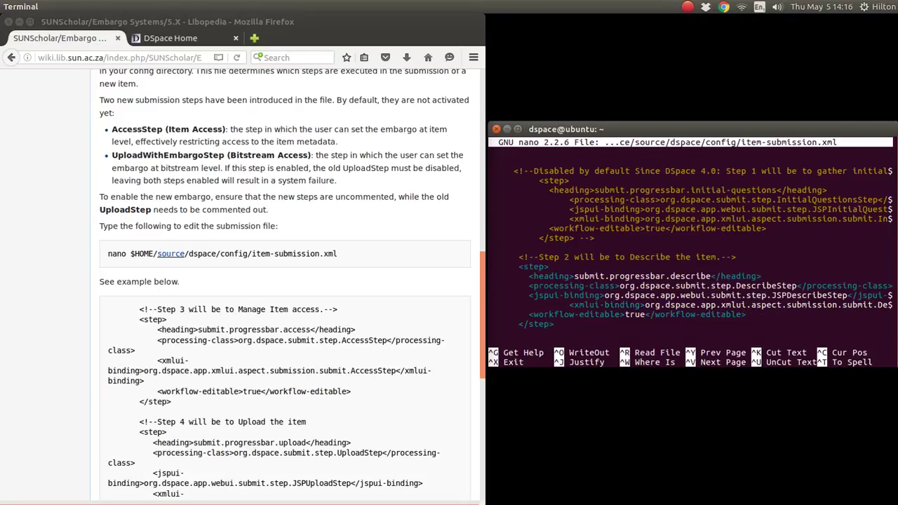
key("Down")
key("Down")
key("Down")
key("Down")
key("Down")
key("Down")
key("Down")
key("Down")
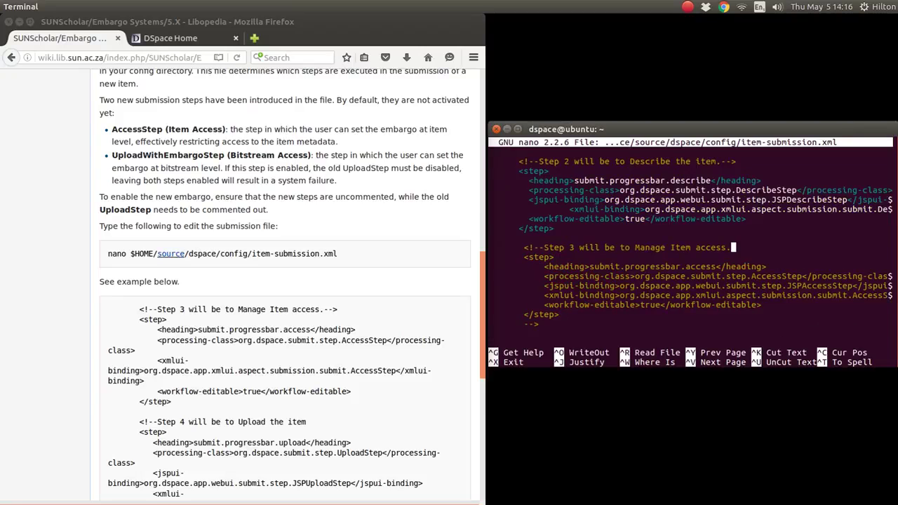
key("Down")
key("Down")
key("Down")
- Check Step 3's comment markers, then move down to the commented UploadWithEmbargoStep block
key("Up")
key("Up")
key("Up")
key("Left")
key("Left")
key("Left")
key("Left")
key("Left")
key("Left")
key("Left")
key("Left")
key("Left")
key("Left")
key("Left")
key("Left")
key("Left")
key("Left")
key("Left")
key("Left")
key("Left")
key("Left")
key("Left")
key("Left")
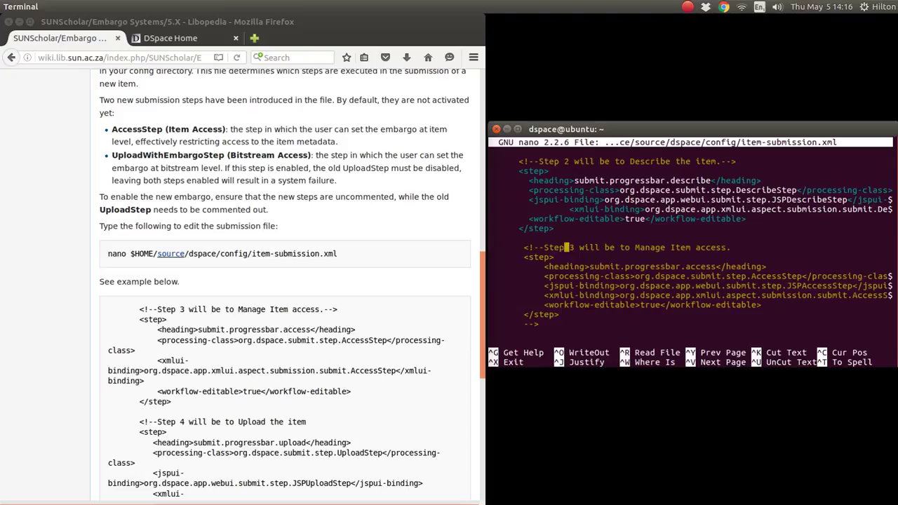
key("Right")
key("Right")
key("Right")
key("Right")
key("Right")
key("Left")
key("Left")
key("Left")
key("Left")
key("Right")
key("Right")
key("Right")
key("Left")
key("Left")
key("Left")
key("Down")
key("Down")
key("Down")
key("Down")
key("Down")
key("Down")
key("Down")
key("Down")
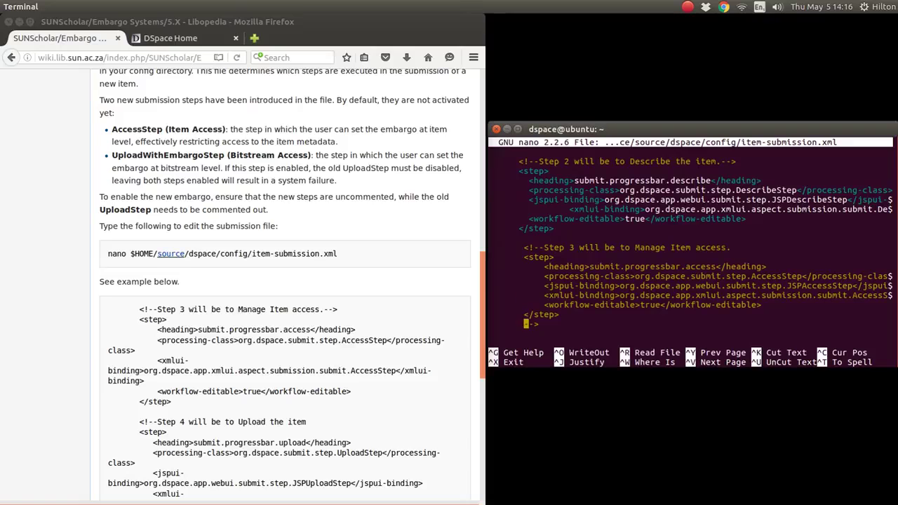
key("Right")
key("Right")
key("Right")
key("Left")
key("Left")
key("Down")
key("Down")
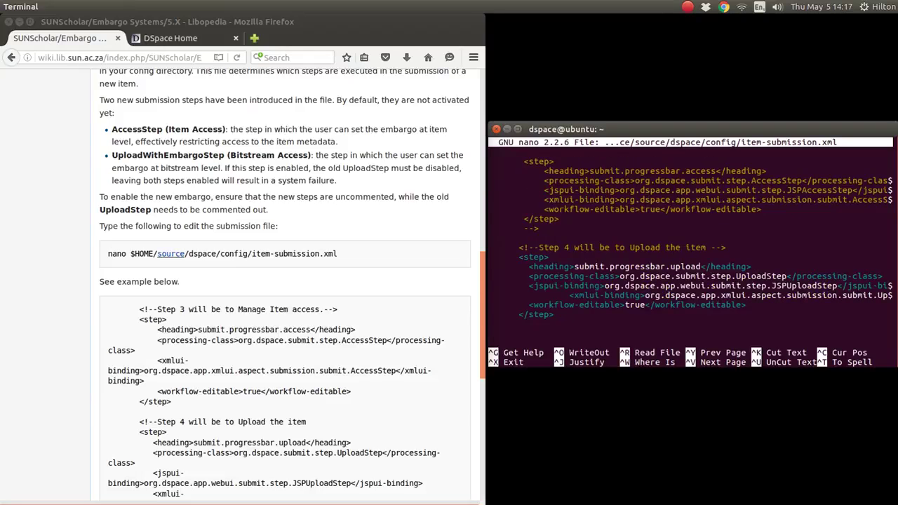
key("Down")
key("Down")
key("Down")
key("Down")
key("Down")
key("Down")
key("Down")
key("Down")
key("Down")
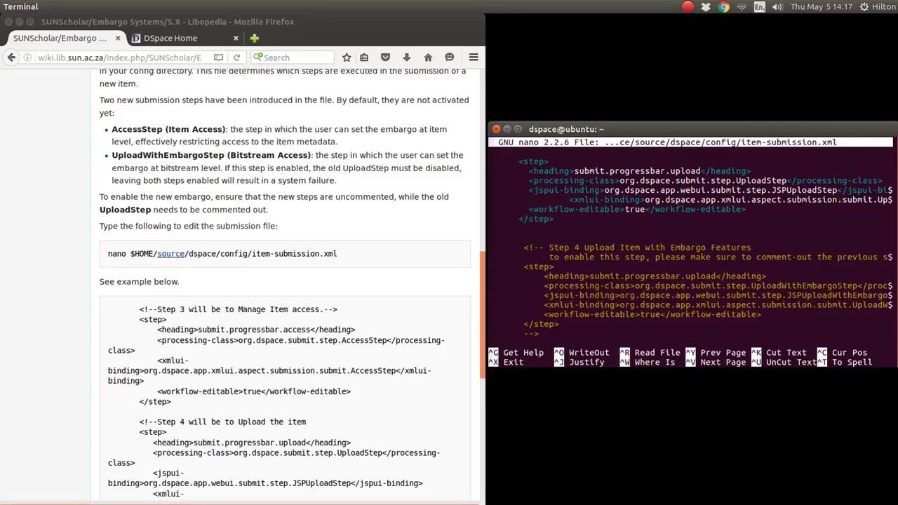
- Uncomment the Upload Item with Embargo step and wrap the old Step 4 UploadStep in <!-- -->
key("Delete")
key("Delete")
key("Delete")
key("Delete")
key("Delete")
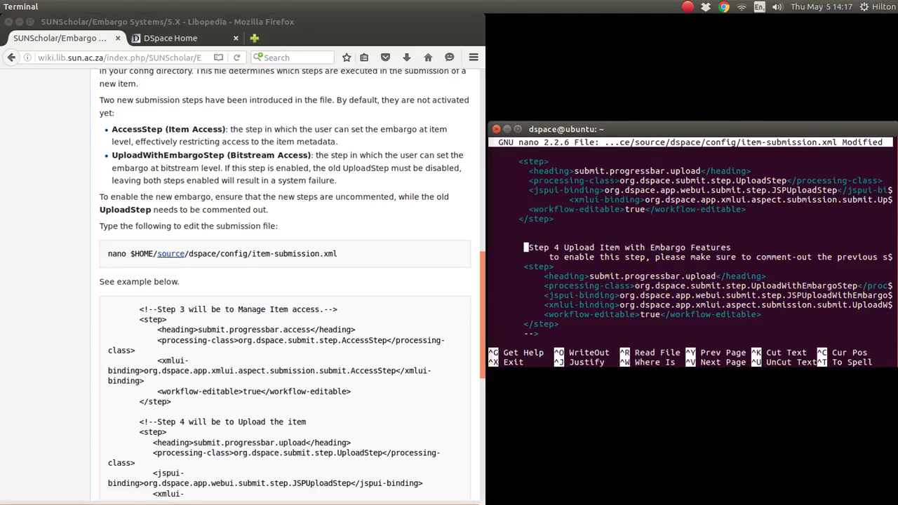
key("Down")
key("Down")
key("Down")
key("Down")
key("Down")
key("Down")
key("Down")
key("Down")
key("Down")
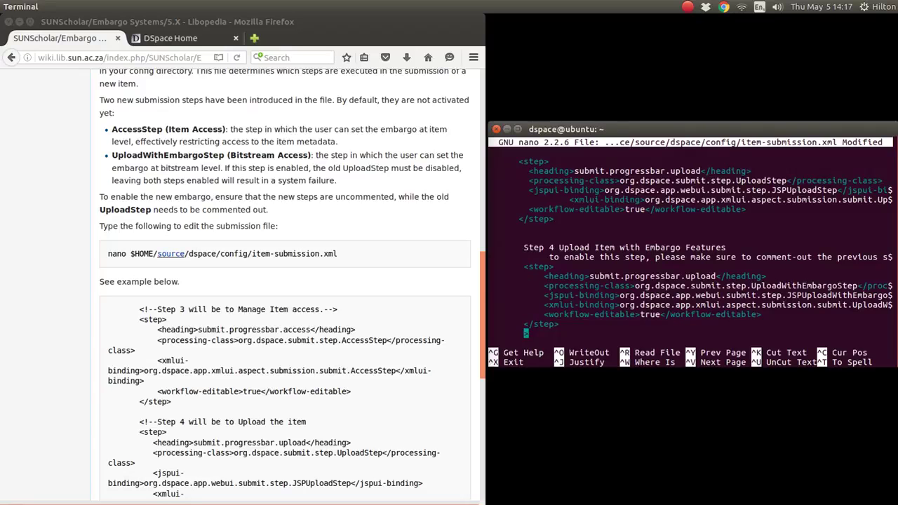
key("Up")
key("Up")
key("Up")
key("Up")
key("Up")
key("Up")
key("Up")
key("Up")
key("Up")
key("Up")
key("Up")
key("Up")
key("Up")
key("Up")
key("Up")
key("Up")
key("Up")
key("Up")
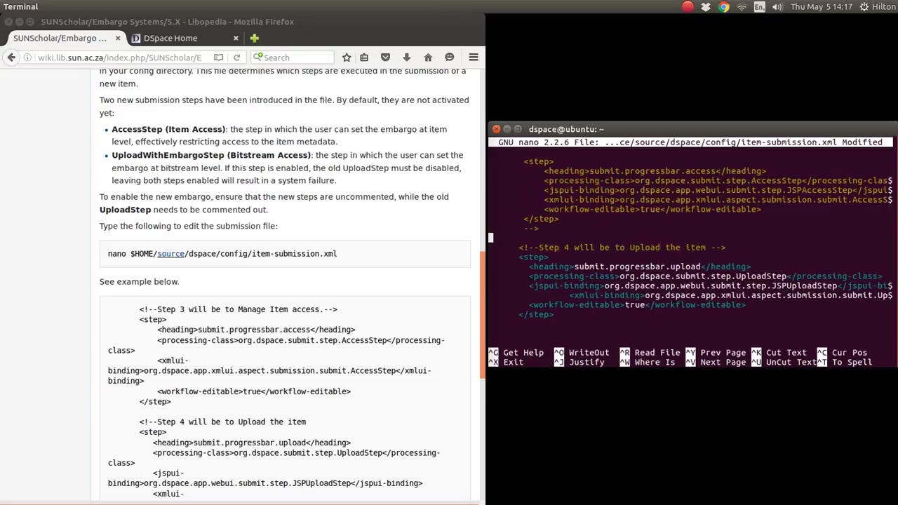
key("Down")
key("Down")
type("<!--")
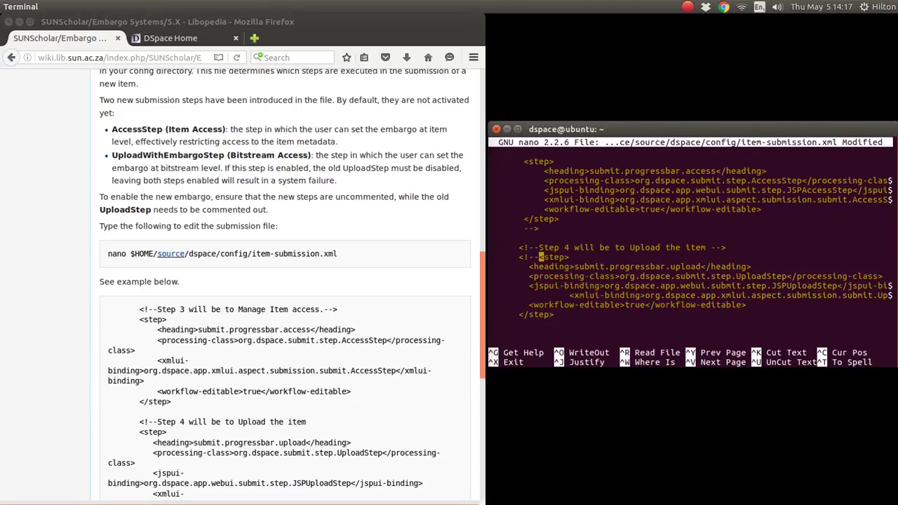
key("Down")
key("Down")
key("Down")
key("Down")
key("Down")
key("Down")
key("Down")
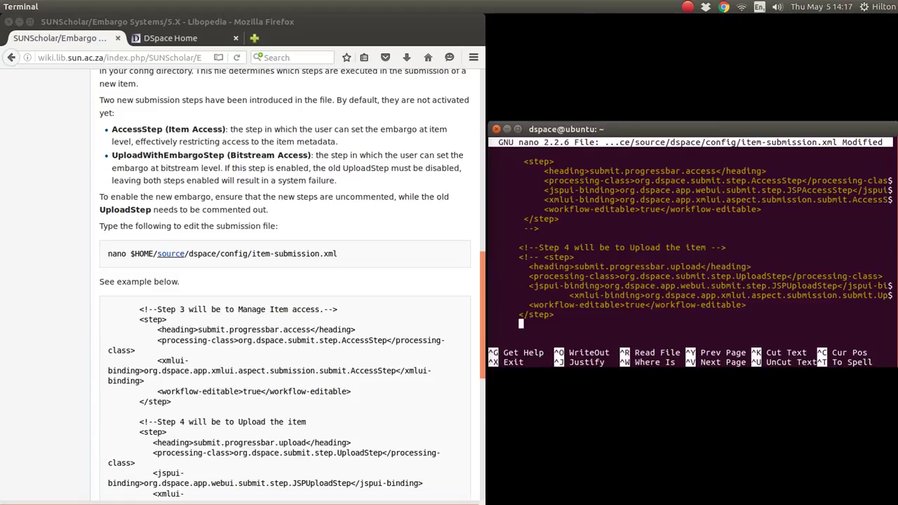
type("-->")
key("Up")
key("Up")
key("Up")
key("Up")
key("Up")
key("Up")
key("Up")
key("Up")
- Check Steps 1–5 in item-submission.xml, then save the file (277 lines written)
key("Down")
key("Down")
key("Down")
key("Down")
key("Down")
key("Down")
key("Down")
key("Down")
key("Down")
key("Down")
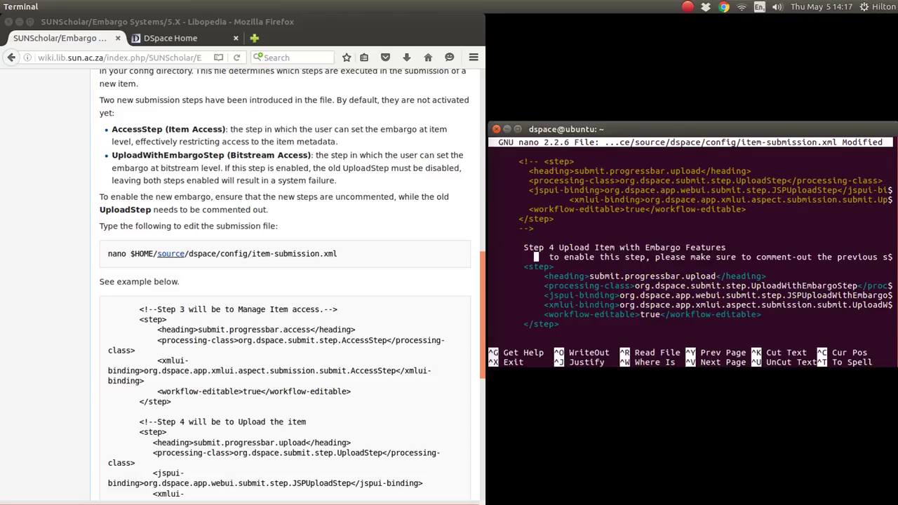
key("Down")
key("Down")
key("Down")
key("Down")
key("Down")
key("Down")
key("Down")
key("Down")
key("Down")
key("Down")
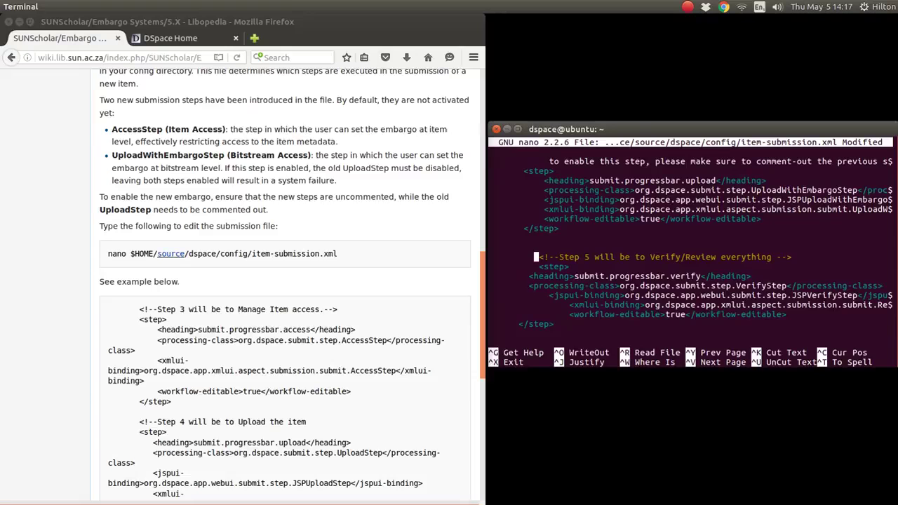
key("Up")
key("Up")
key("Up")
key("Up")
key("Up")
key("Up")
key("Up")
key("Up")
key("Up")
key("Up")
key("Up")
key("Up")
key("Up")
key("Up")
key("Up")
key("Up")
key("Up")
key("Up")
key("Up")
key("Up")
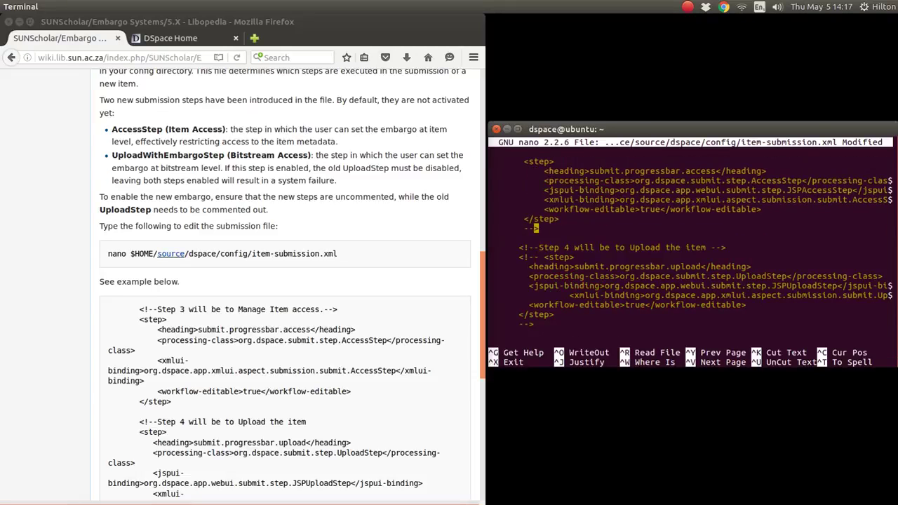
key("Up")
key("Up")
key("Up")
key("Up")
key("Up")
key("Up")
key("Up")
key("Up")
key("Up")
key("Up")
key("Up")
key("Up")
key("Up")
key("Up")
key("Up")
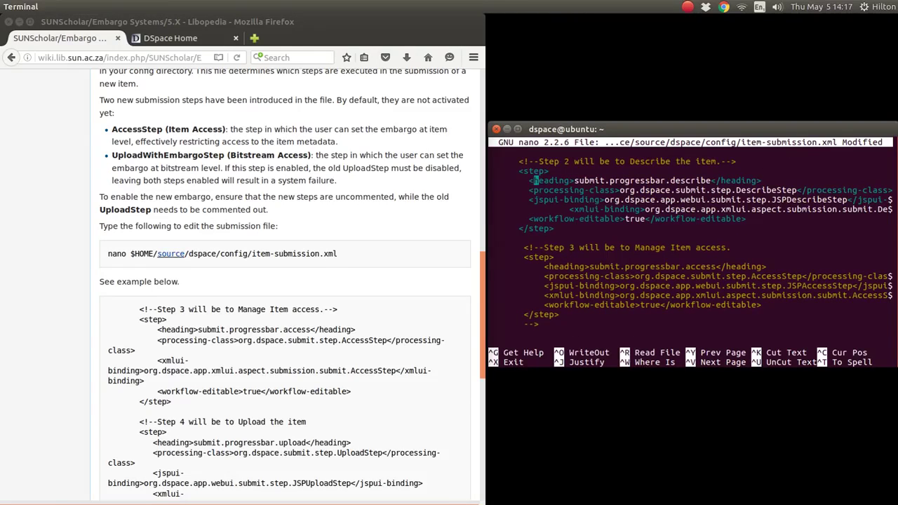
key("Up")
key("Up")
key("Up")
key("Up")
key("Up")
key("Up")
key("Up")
key("Up")
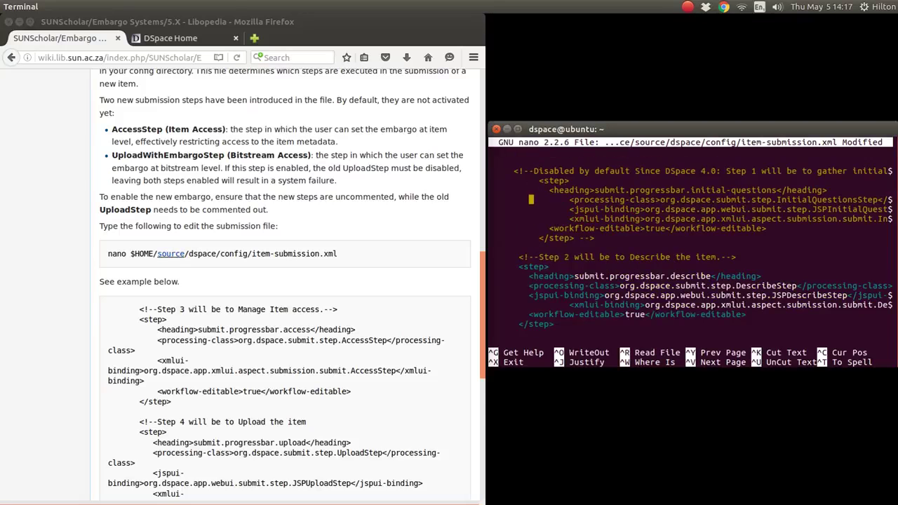
key("Up")
key("Up")
key("Up")
key("Up")
key("Up")
key("Up")
key("Up")
key("Up")
key("Up")
key("Up")
key("Up")
key("Up")
key("Up")
key("Up")
key("Up")
key("Up")
key("Up")
key("Up")
key("Down")
key("Down")
key("Down")
key("Down")
key("Down")
key("Down")
key("Down")
key("Down")
key("Down")
key("Down")
key("Down")
key("Down")
key("Down")
key("Down")
key("Down")
key("Down")
key("Down")
key("Down")
key("Down")
key("Down")
key("Down")
key("Down")
key("Down")
key("Down")
key("Down")
key("Down")
key("Down")
key("Down")
key("Down")
key("Down")
key("Down")
key("Down")
key("Down")
key("Down")
key("Down")
key("Down")
key("Down")
key("Down")
key("Down")
key("Down")
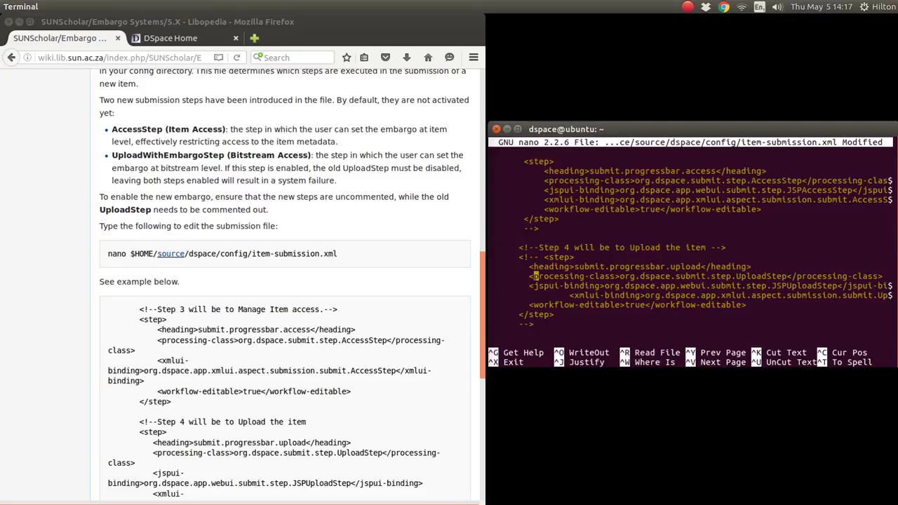
key("Down")
key("Down")
key("Down")
key("Down")
key("ctrl+o")
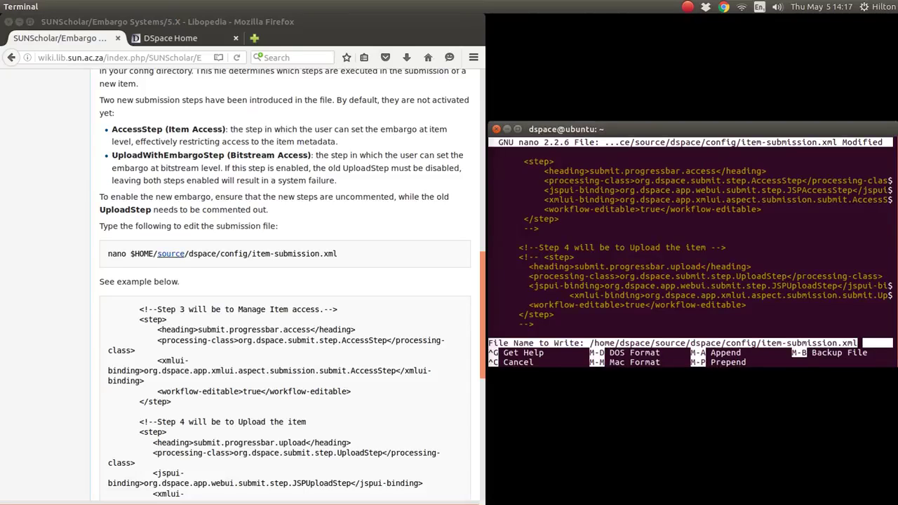
key("Return")
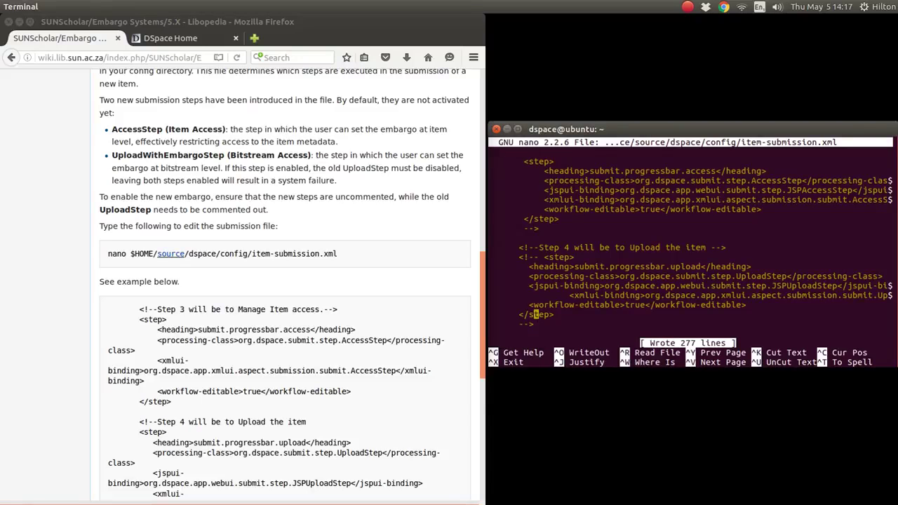
scroll(248, 360, "down", 5)
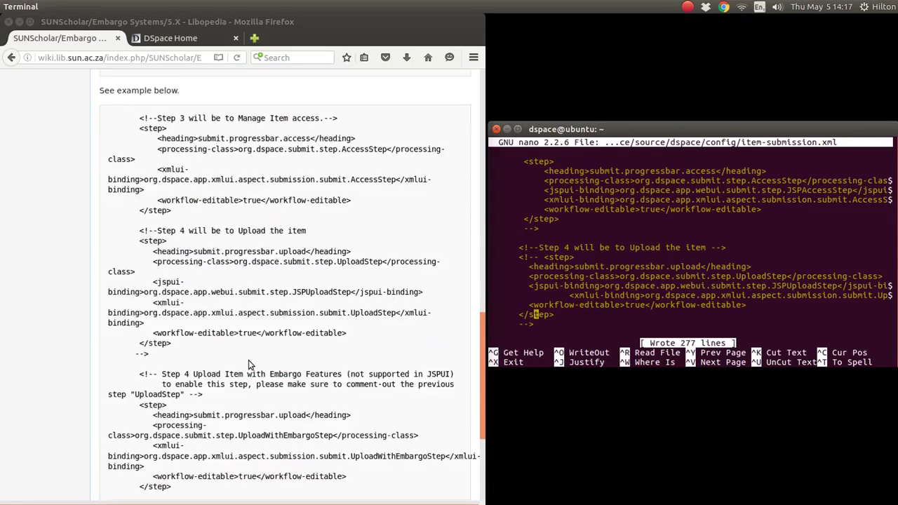
scroll(249, 360, "down", 1)
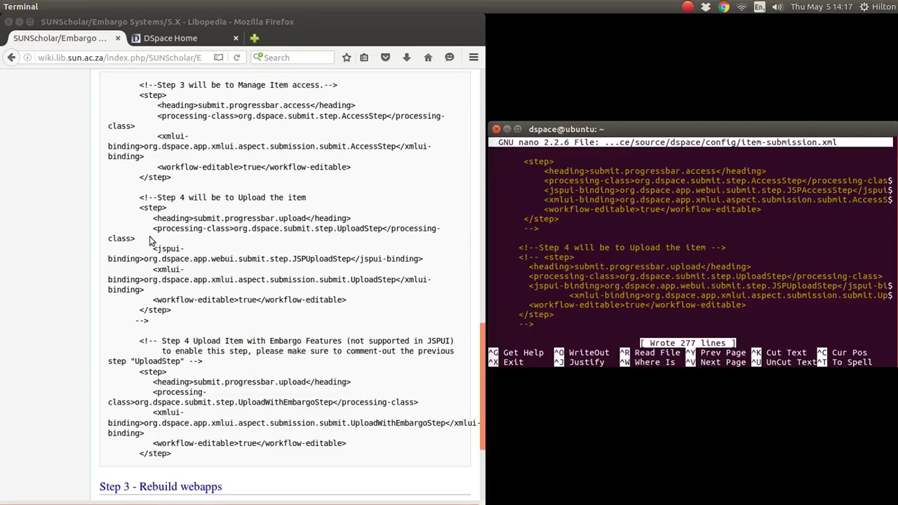
left_click_drag(141, 197, 309, 198)
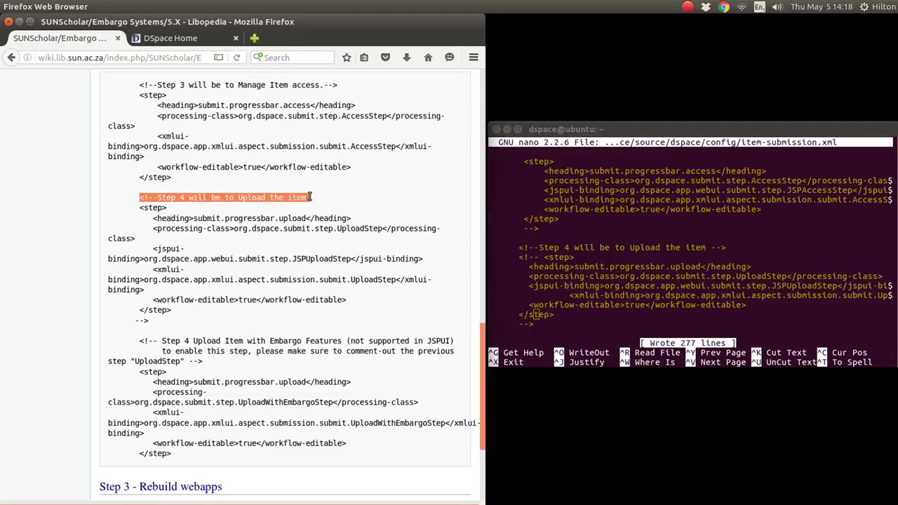
left_click(145, 198)
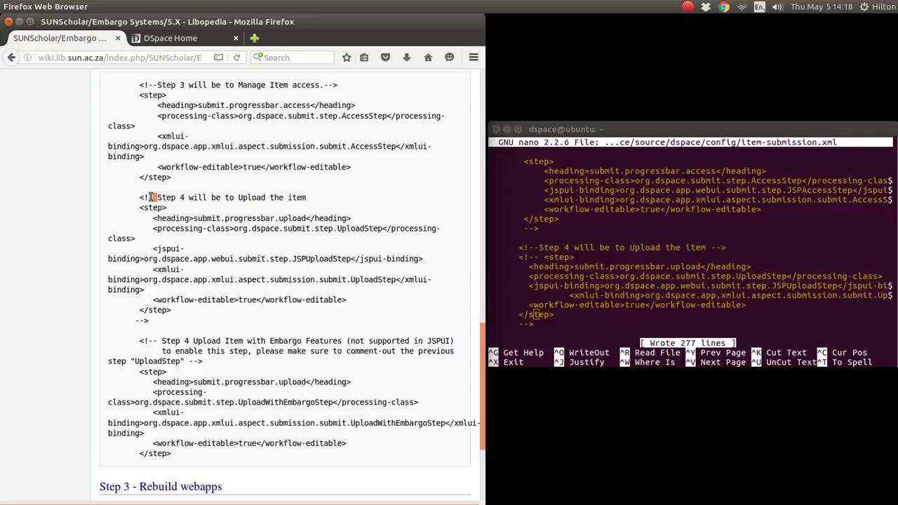
left_click_drag(151, 199, 134, 198)
left_click_drag(150, 320, 136, 342)
left_click(138, 371)
left_click_drag(135, 371, 127, 371)
left_click_drag(139, 453, 123, 447)
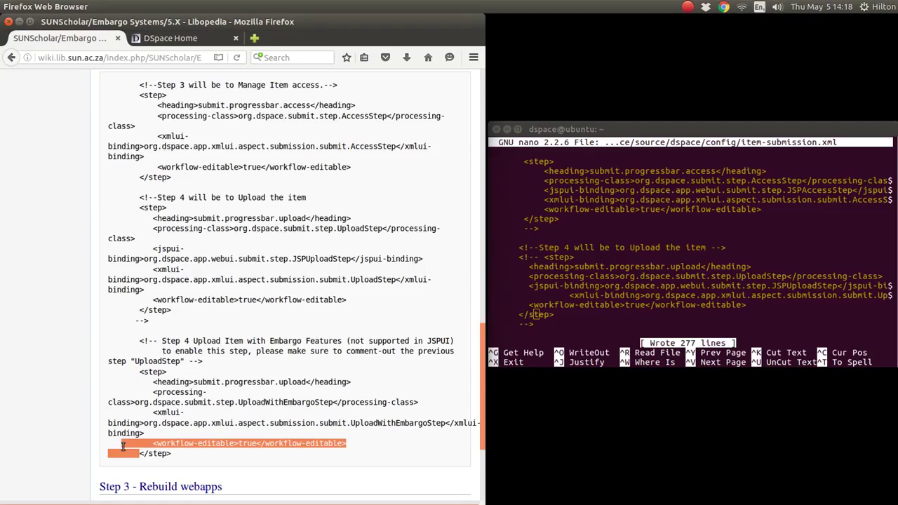
left_click(167, 433)
scroll(246, 344, "down", 4)
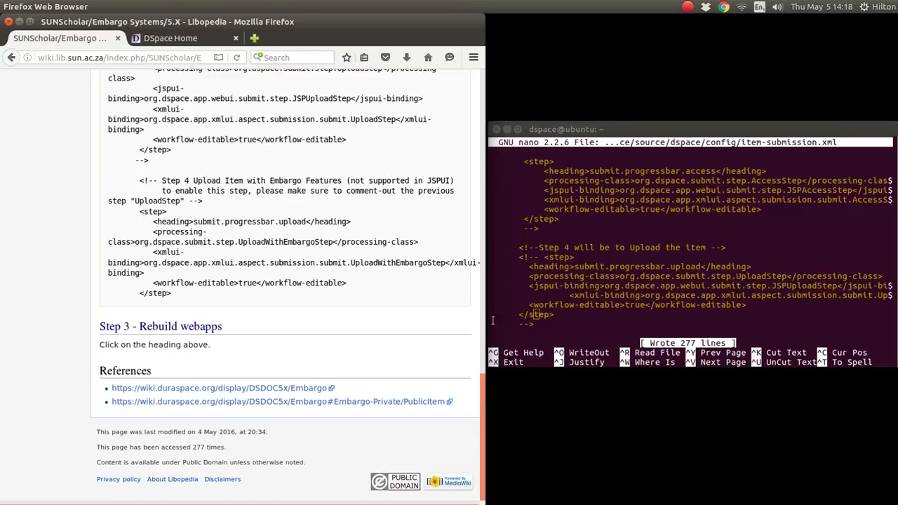
scroll(393, 335, "up", 3)
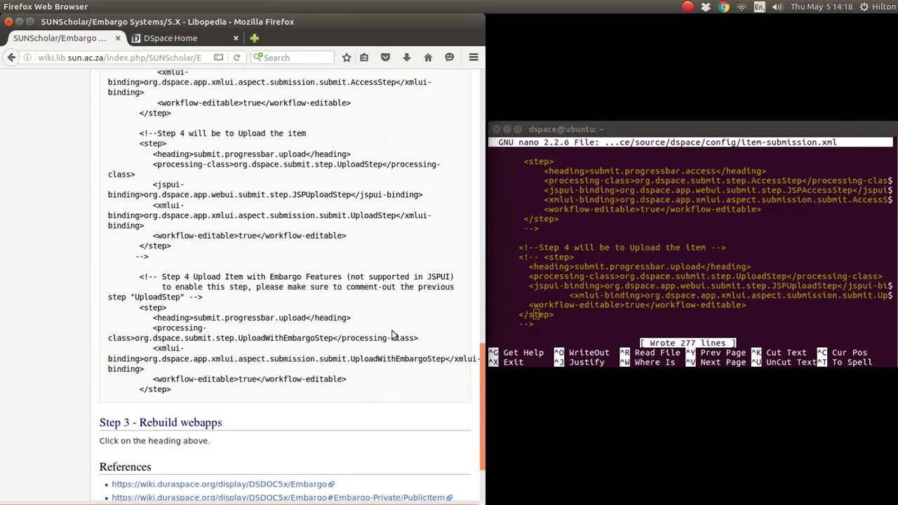
scroll(393, 335, "down", 3)
scroll(393, 336, "up", 20)
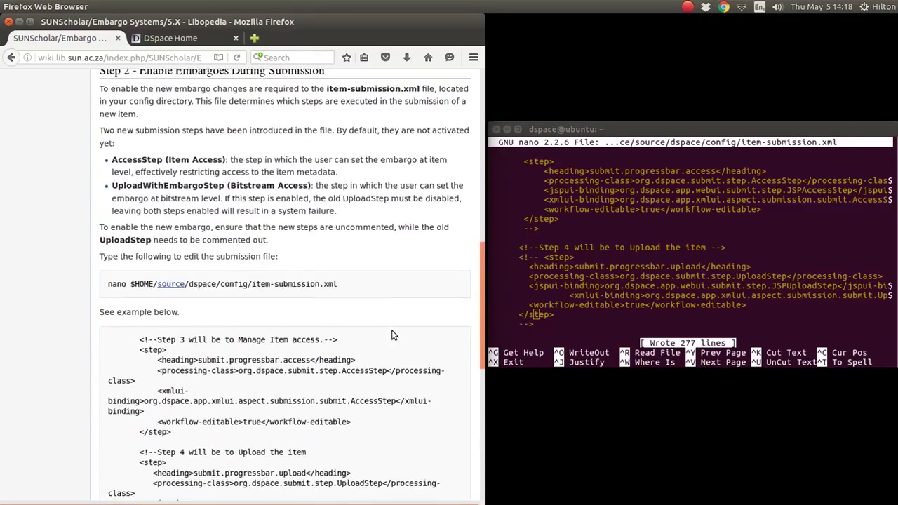
scroll(393, 335, "up", 2)
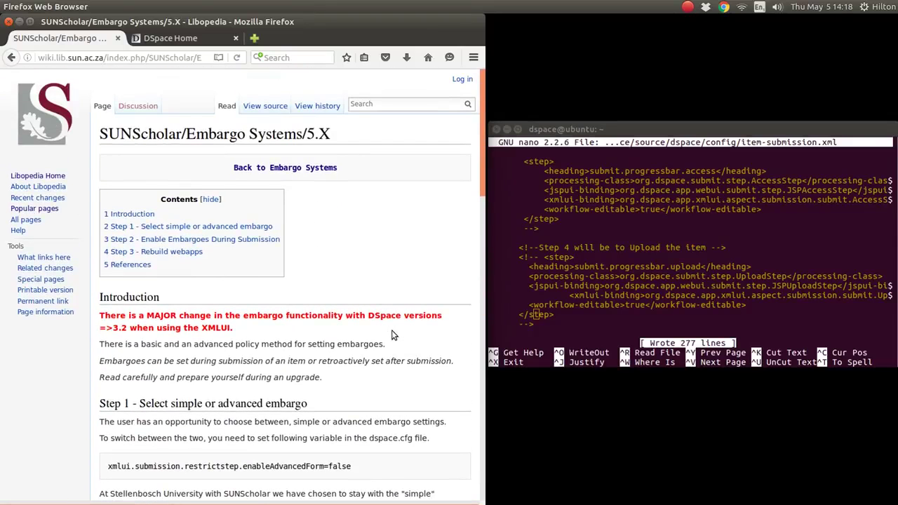
scroll(393, 336, "down", 15)
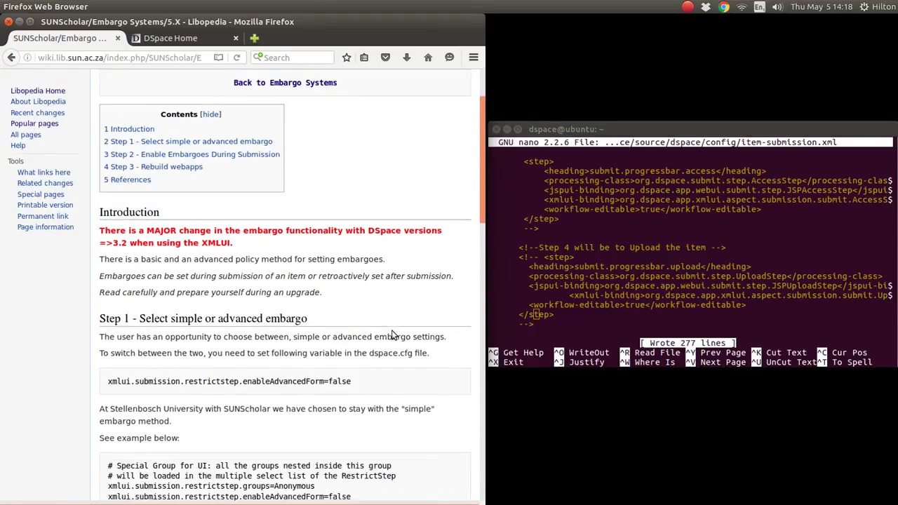
scroll(393, 335, "down", 12)
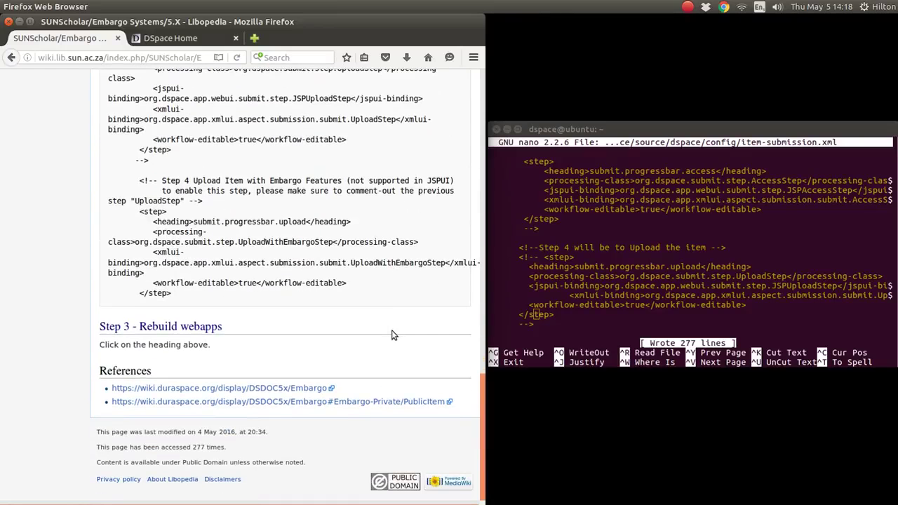
- Follow the DSDOC5x/Embargo reference and read down to the Upload step's embargo date and reason screenshots
left_click(251, 391)
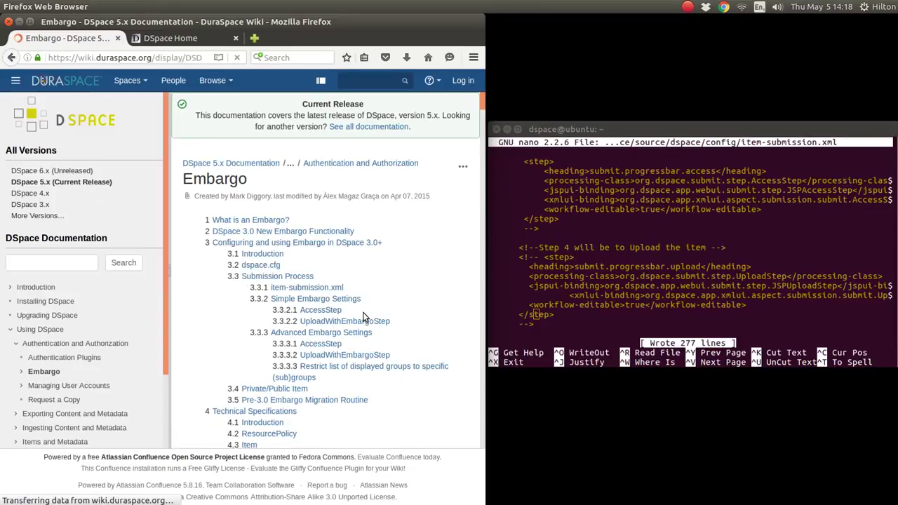
scroll(364, 317, "down", 1)
scroll(364, 317, "down", 10)
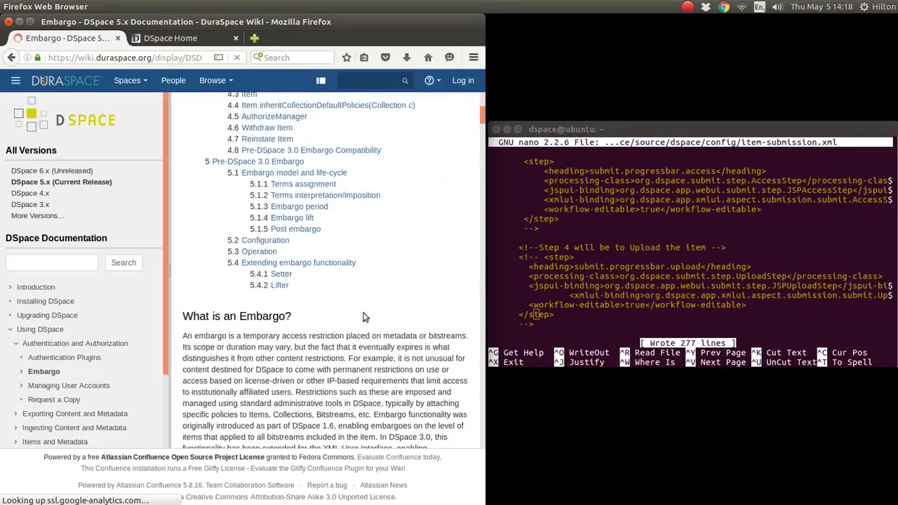
scroll(364, 317, "down", 8)
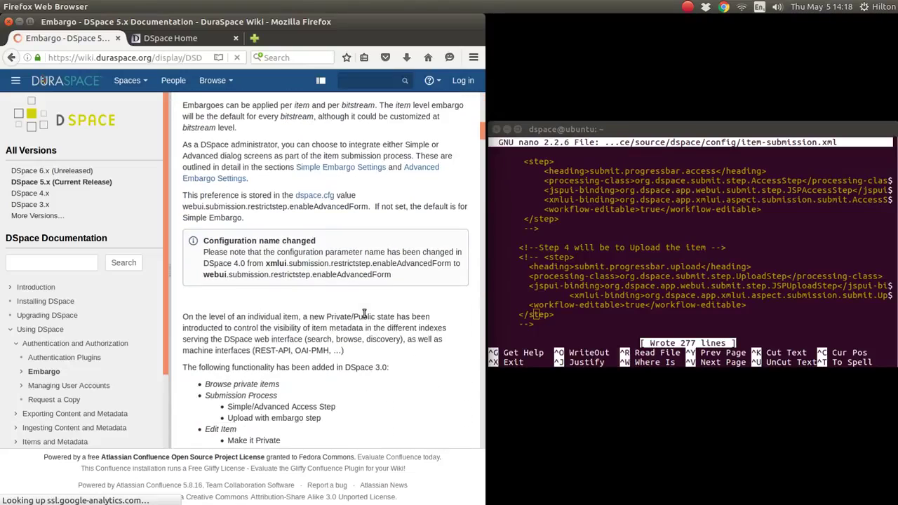
scroll(364, 317, "down", 8)
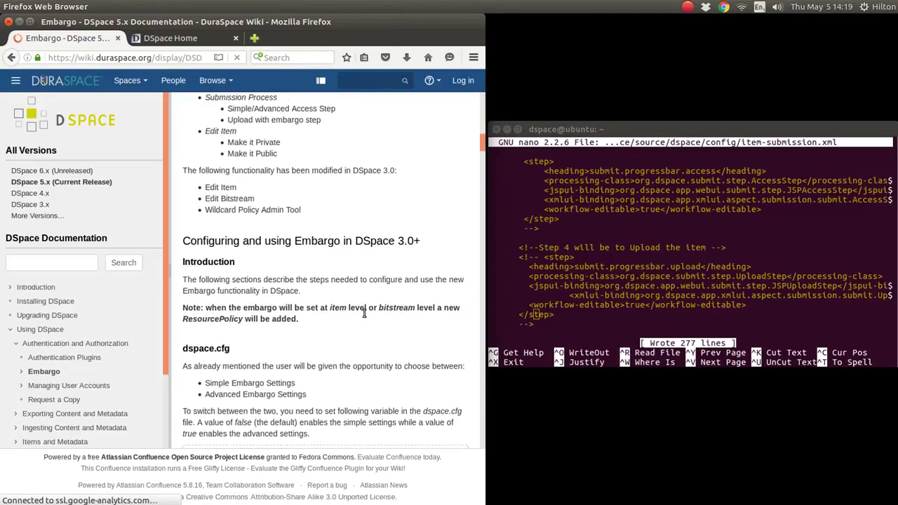
scroll(365, 317, "down", 5)
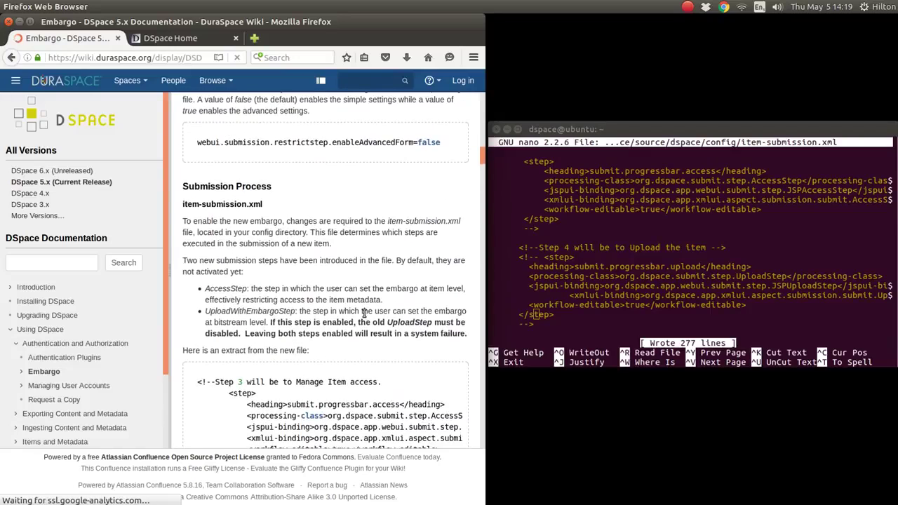
scroll(364, 317, "down", 1)
scroll(364, 317, "down", 8)
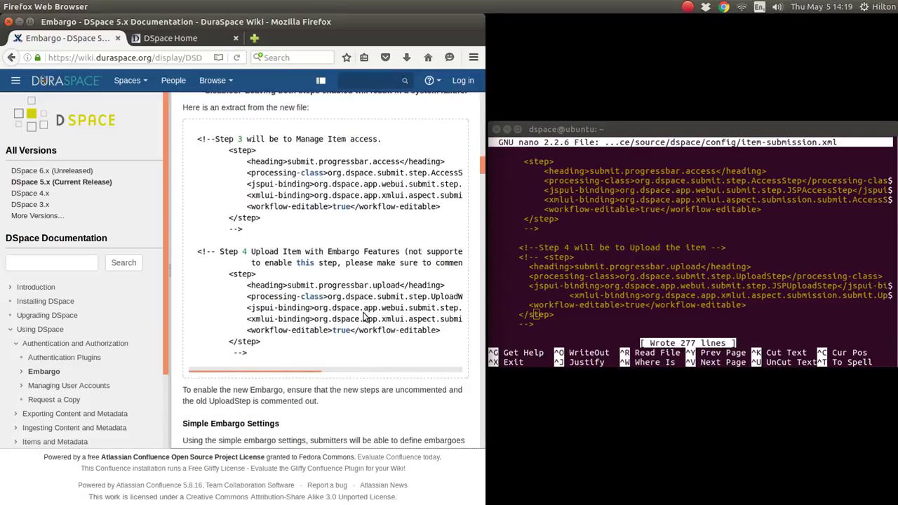
scroll(364, 313, "down", 7)
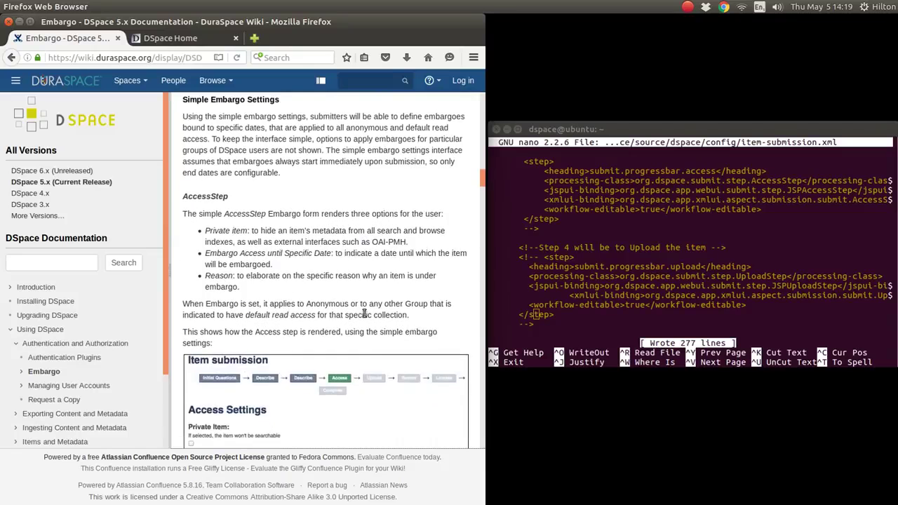
scroll(365, 316, "down", 3)
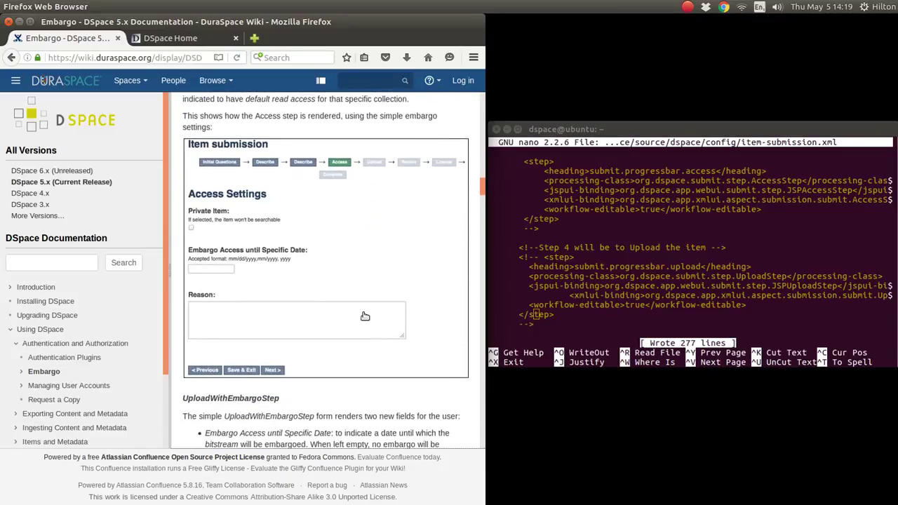
scroll(365, 316, "up", 2)
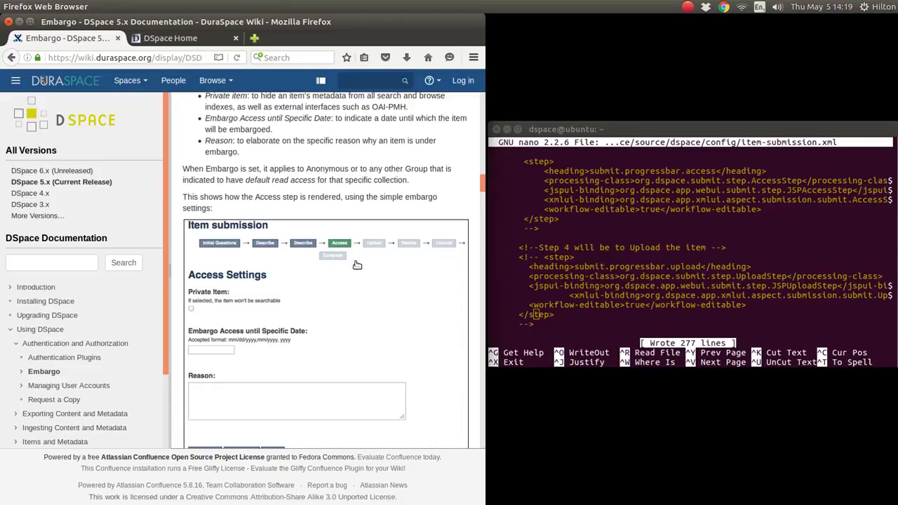
scroll(357, 264, "down", 6)
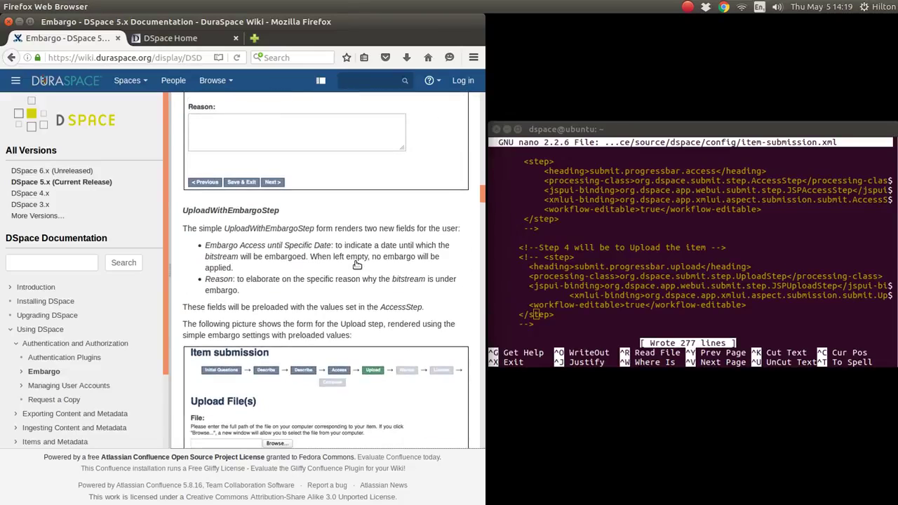
scroll(344, 310, "down", 4)
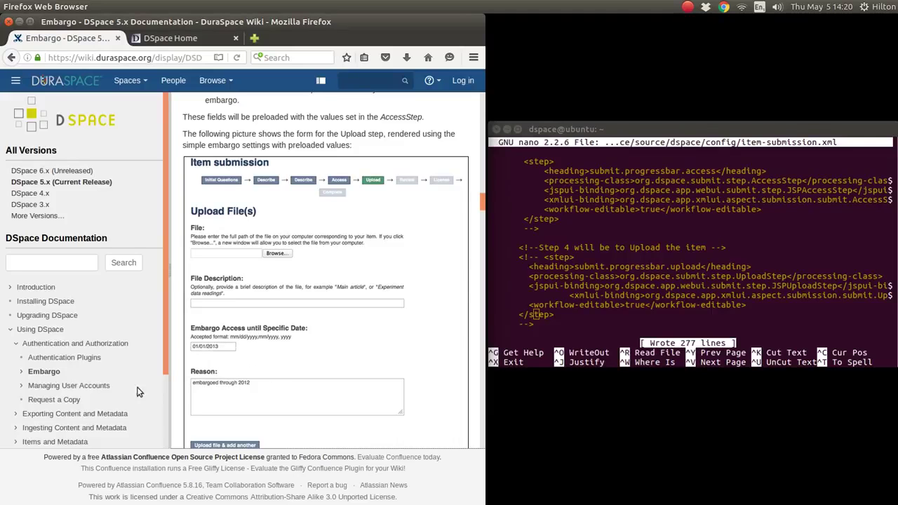
scroll(297, 338, "down", 5)
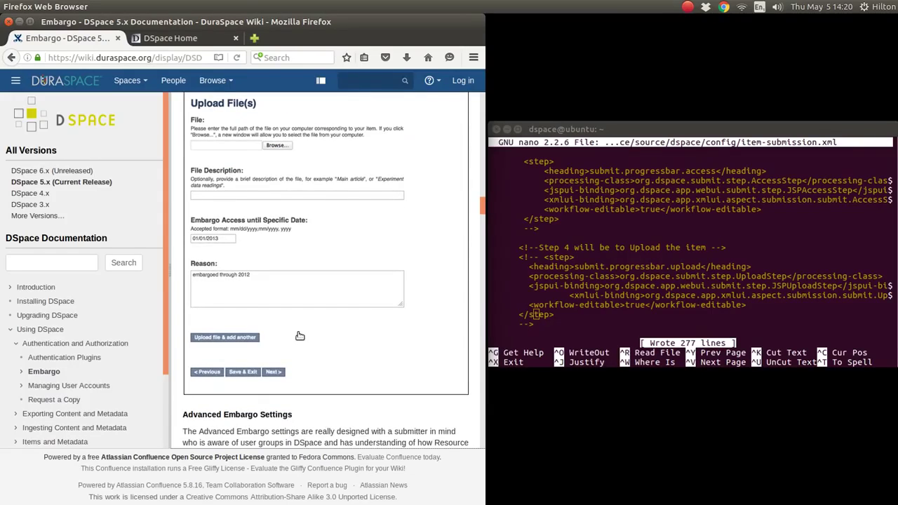
scroll(298, 337, "down", 12)
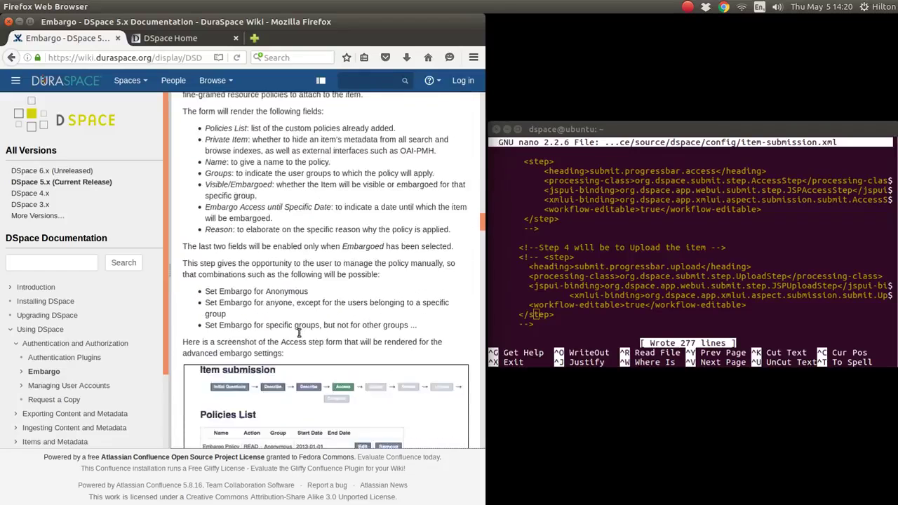
scroll(300, 336, "down", 4)
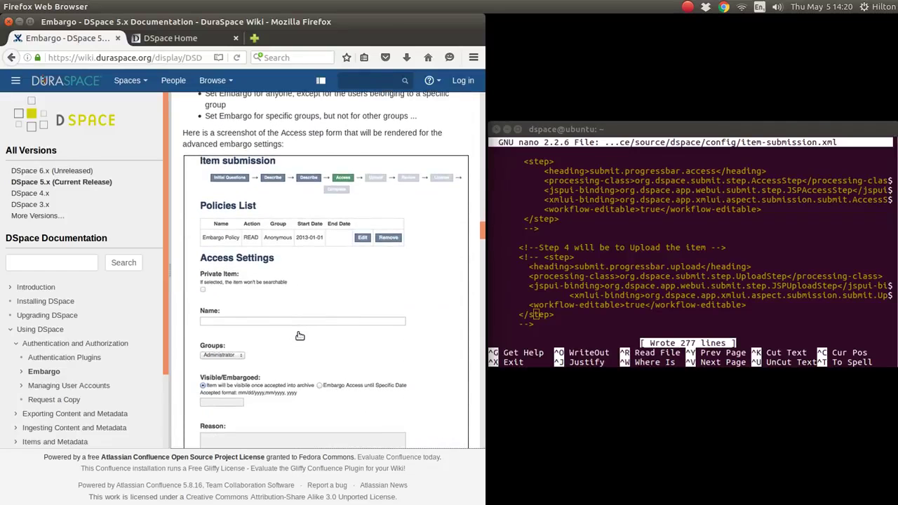
scroll(299, 336, "up", 3)
scroll(296, 334, "down", 2)
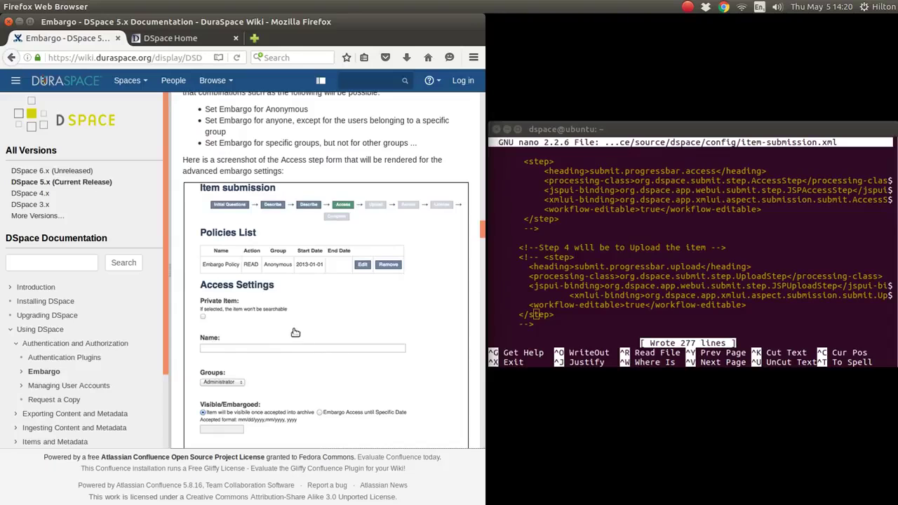
scroll(295, 333, "down", 2)
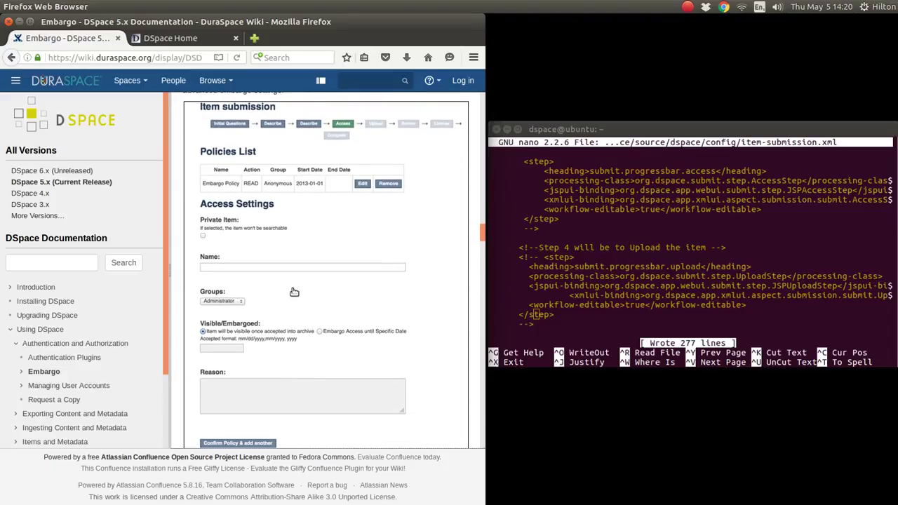
scroll(295, 292, "down", 4)
scroll(294, 292, "up", 9)
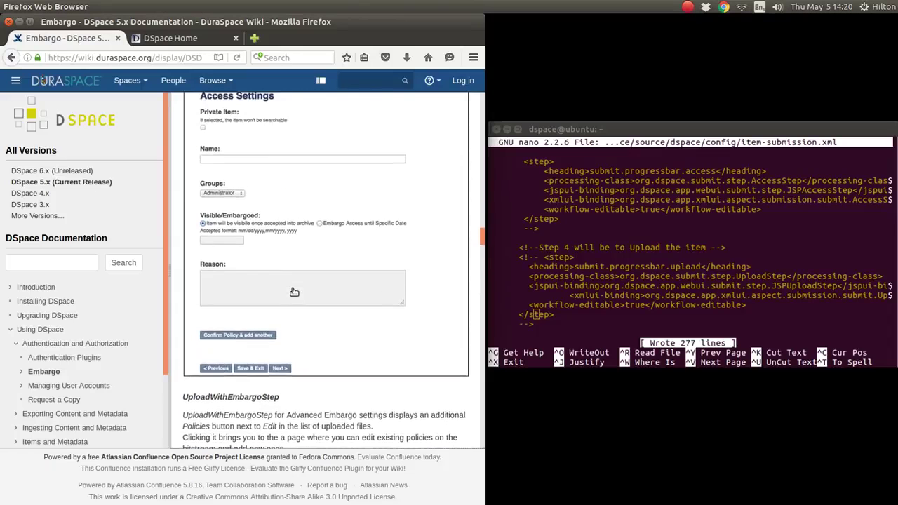
scroll(294, 292, "down", 10)
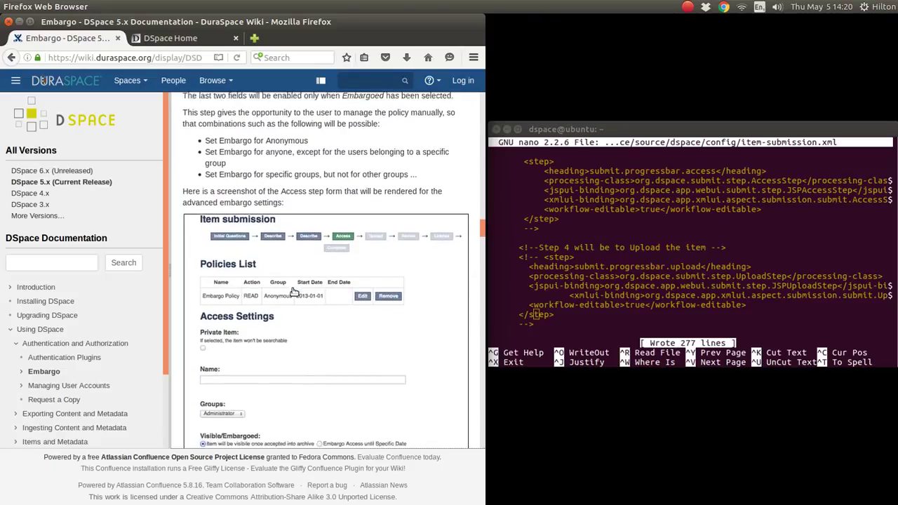
scroll(294, 292, "down", 7)
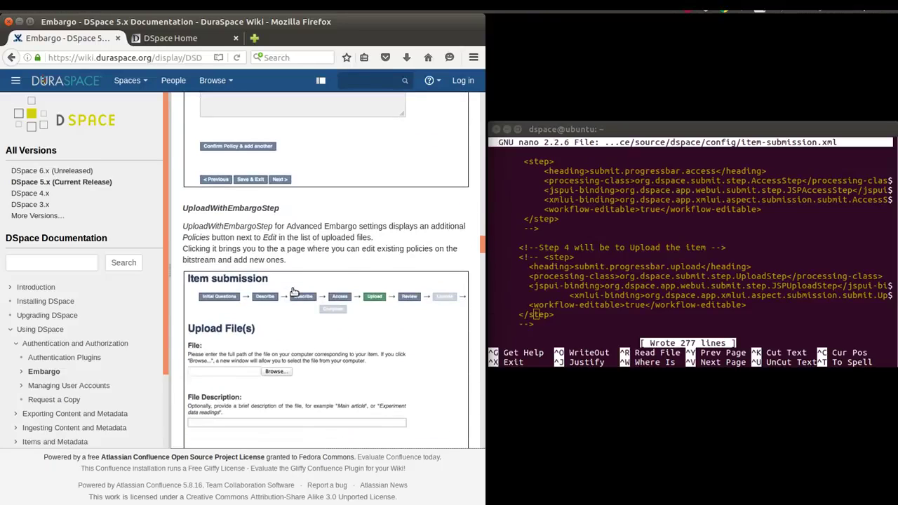
scroll(294, 292, "up", 3)
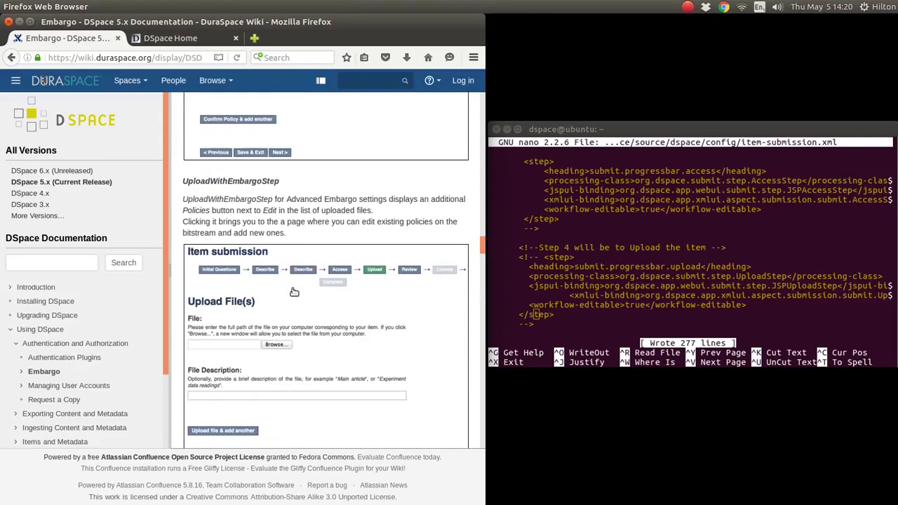
- Use 'Back to Embargo Systems' to reach the SUNScholar/Embargo Systems overview, then close the DSpace Home tab
left_click(10, 59)
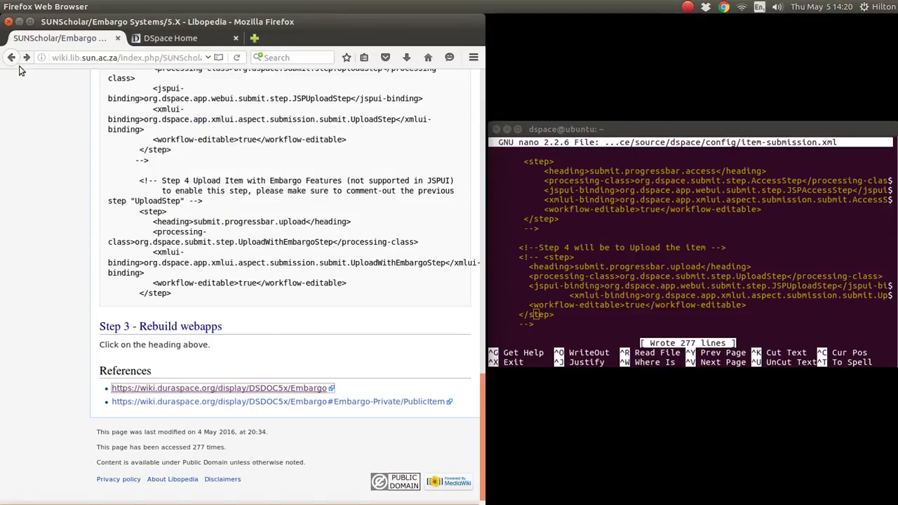
scroll(347, 359, "up", 10)
scroll(347, 359, "up", 10)
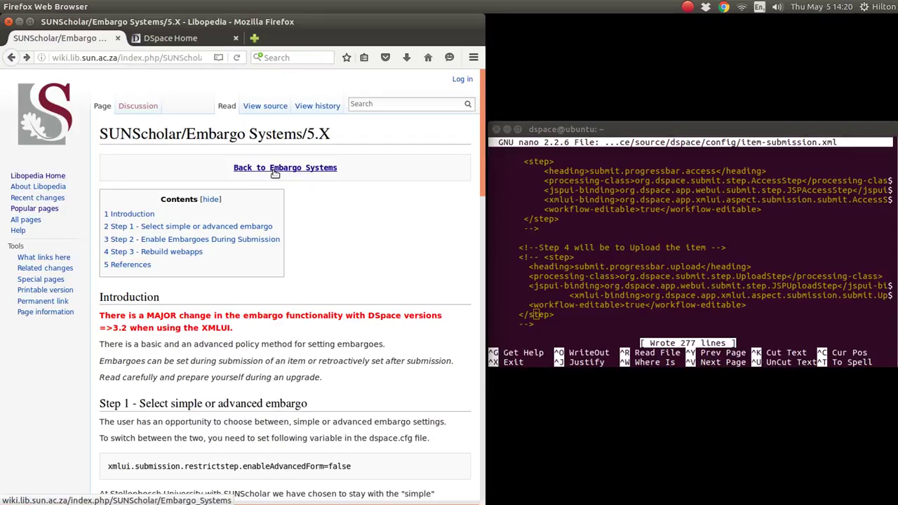
left_click(274, 170)
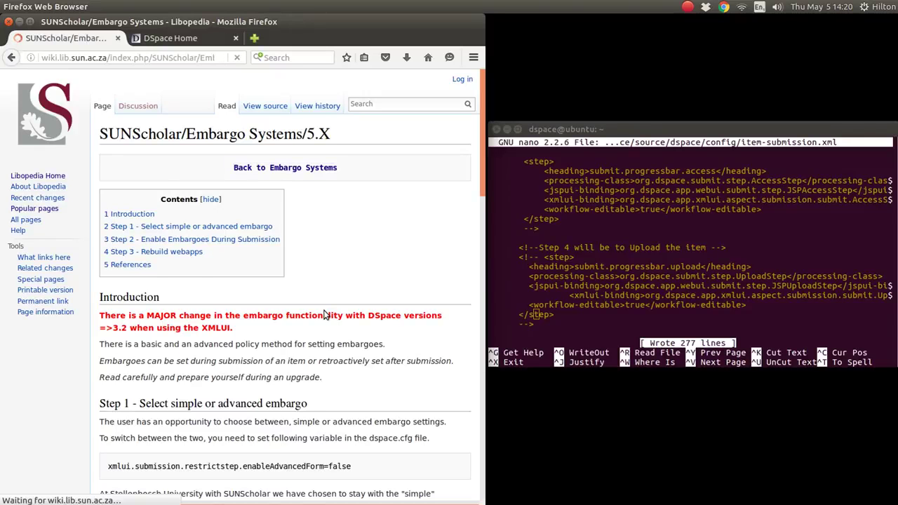
scroll(323, 315, "down", 6)
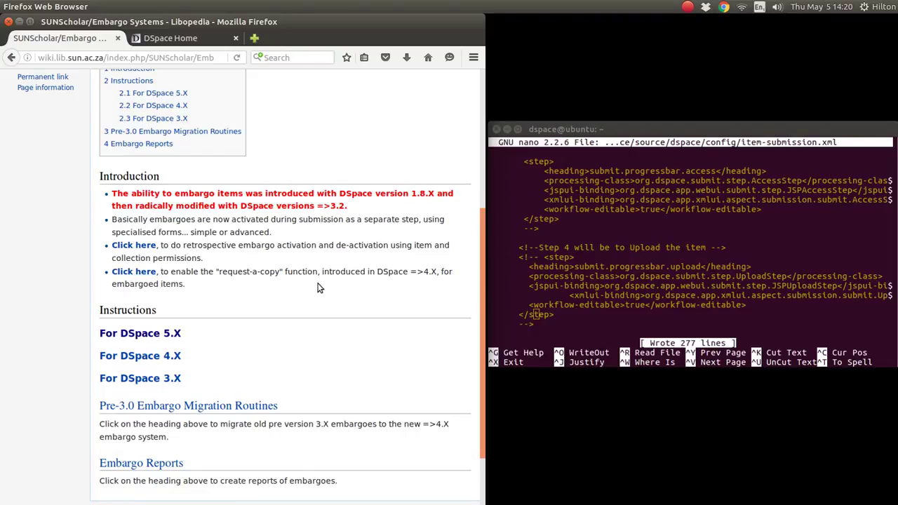
scroll(317, 287, "down", 2)
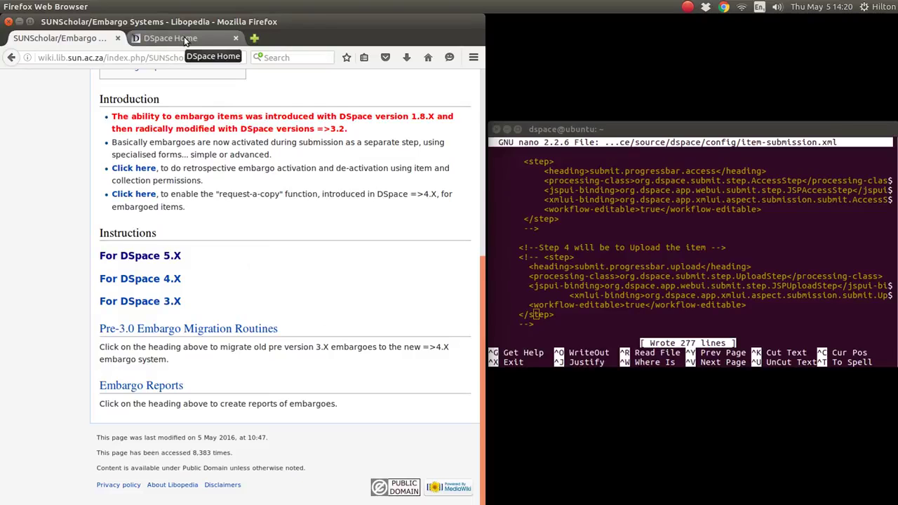
left_click(236, 38)
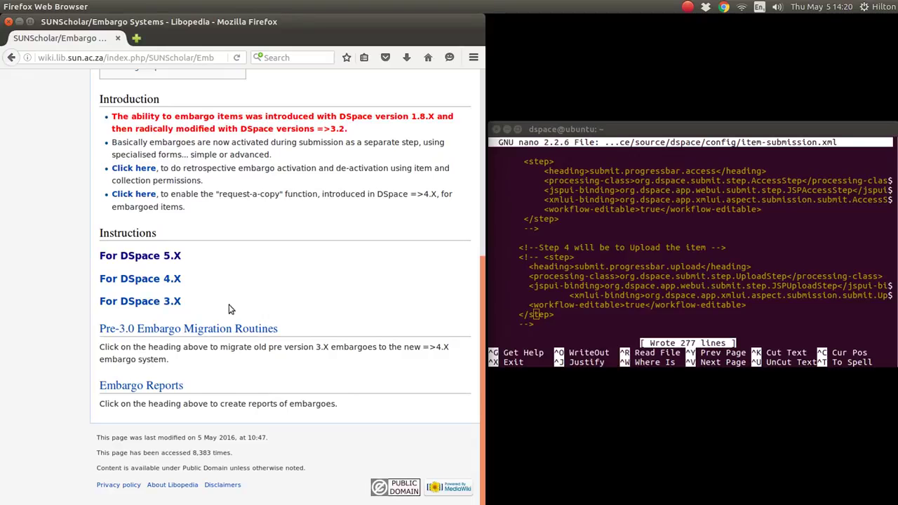
left_click(223, 328)
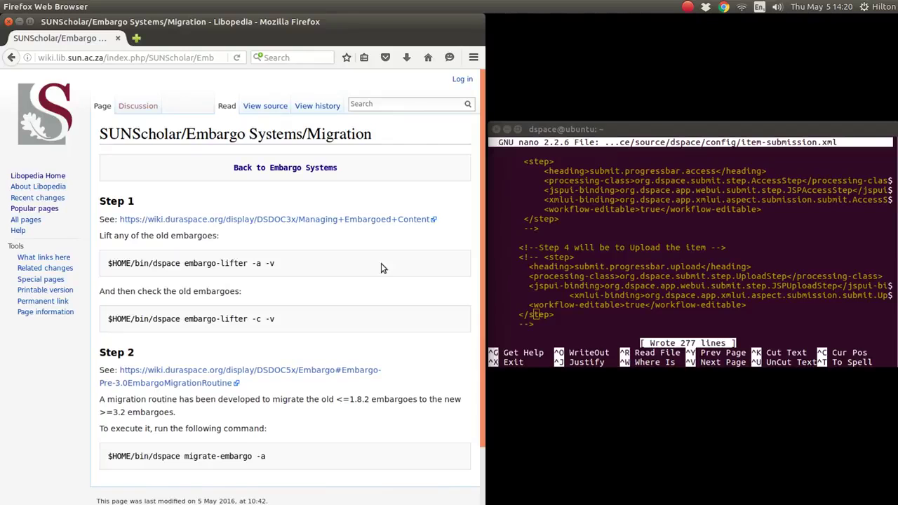
scroll(412, 224, "down", 3)
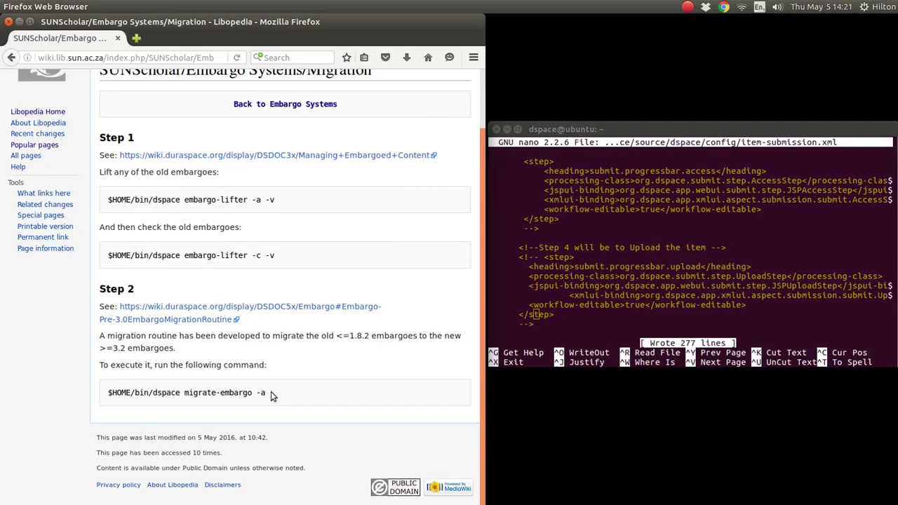
scroll(308, 385, "up", 2)
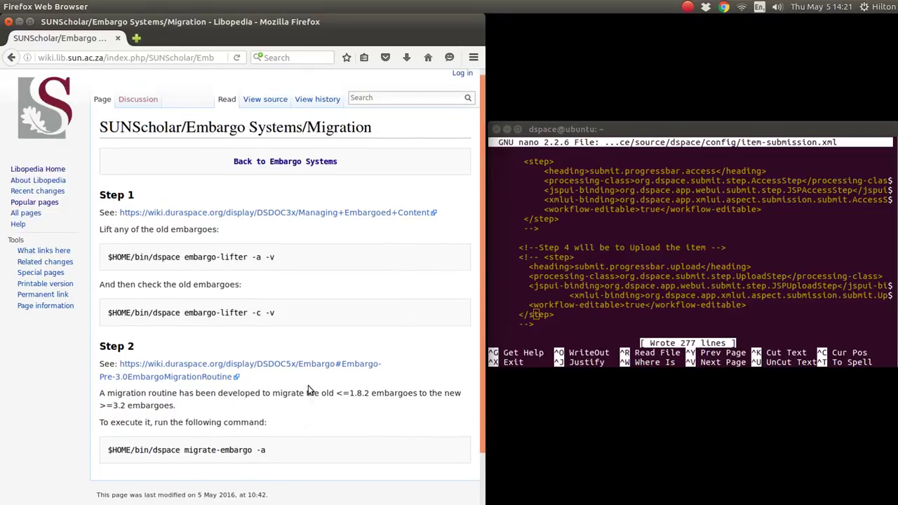
left_click(268, 169)
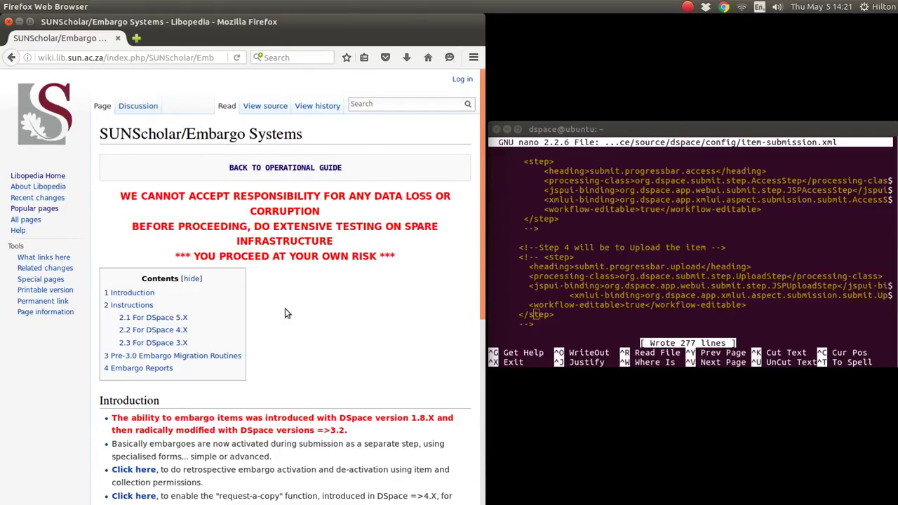
scroll(285, 311, "down", 6)
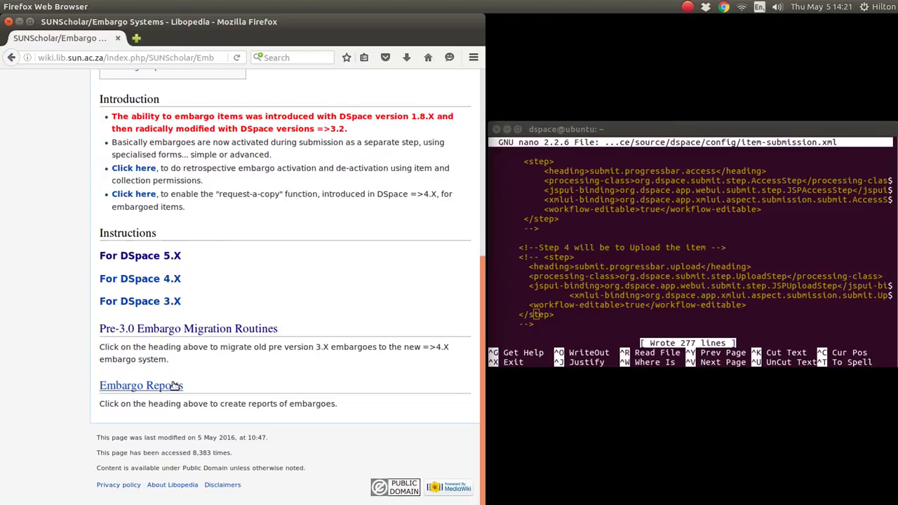
- Open Embargo Reports and highlight the DSpace 3.X SQL query and the 1.X.X version heading
left_click(172, 386)
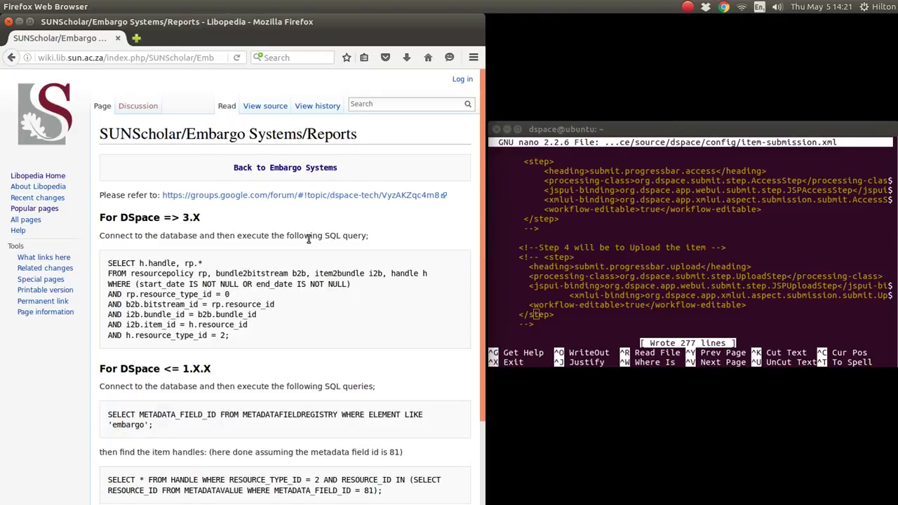
scroll(300, 274, "down", 3)
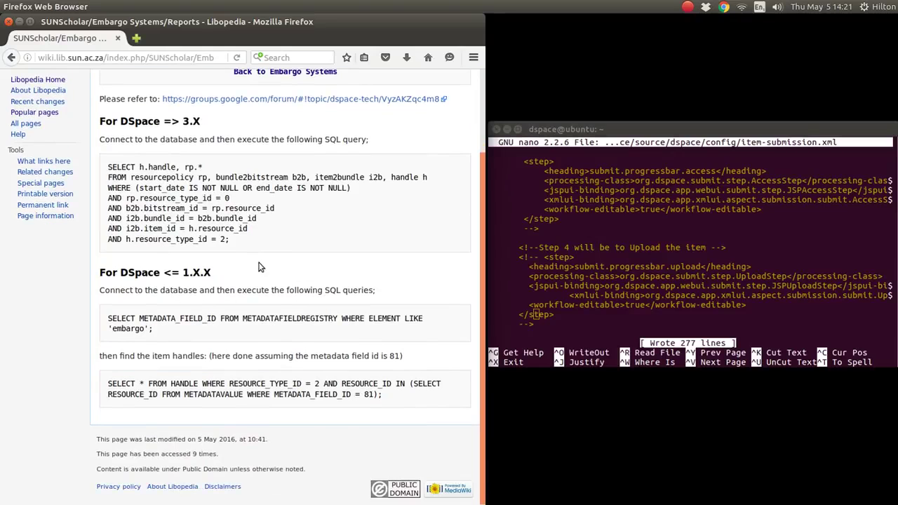
left_click_drag(108, 166, 232, 240)
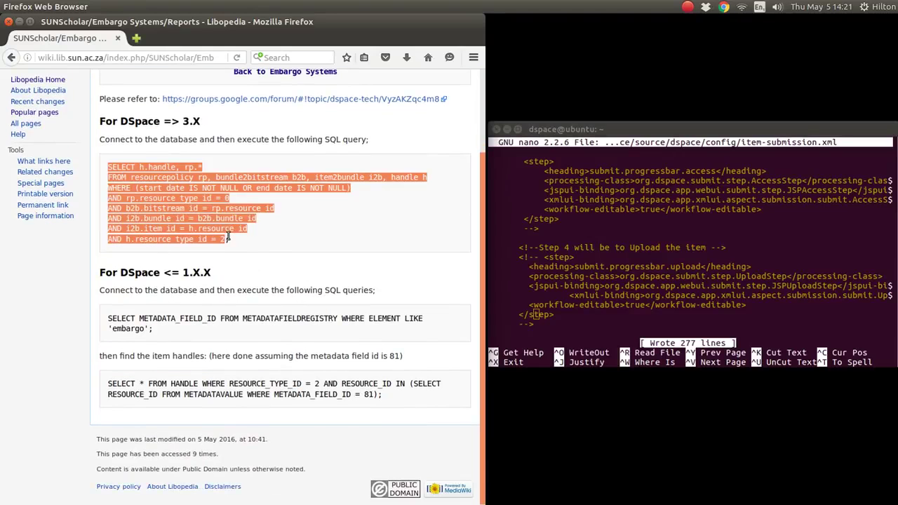
double_click(183, 121)
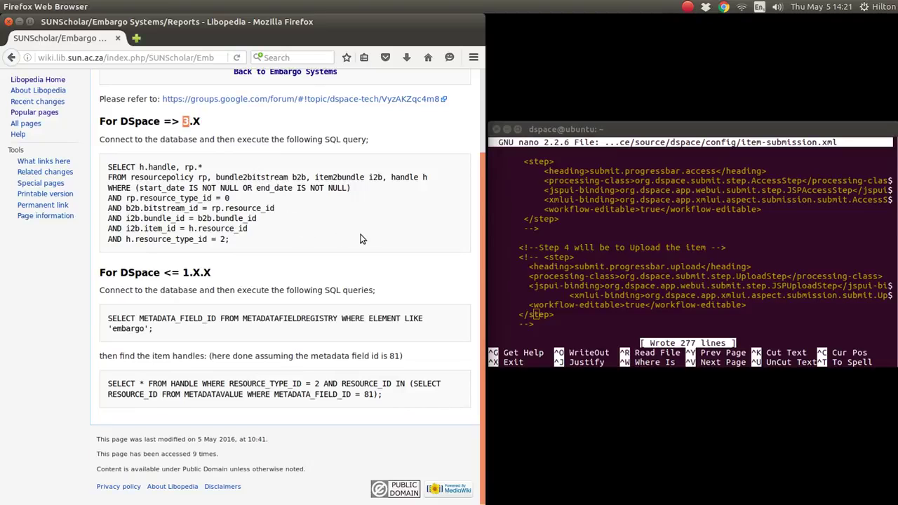
scroll(361, 239, "up", 3)
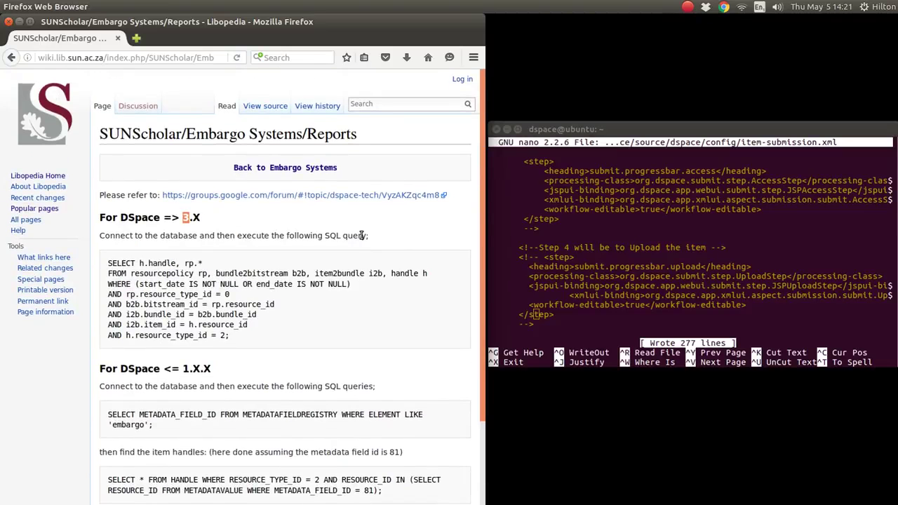
scroll(361, 236, "down", 3)
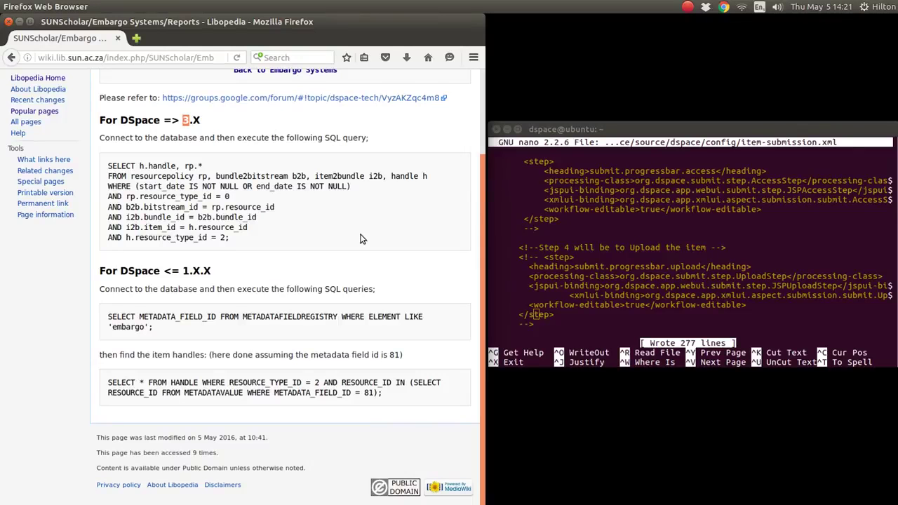
scroll(361, 239, "up", 3)
scroll(361, 238, "down", 3)
left_click_drag(181, 271, 209, 272)
left_click(160, 320)
scroll(317, 267, "up", 3)
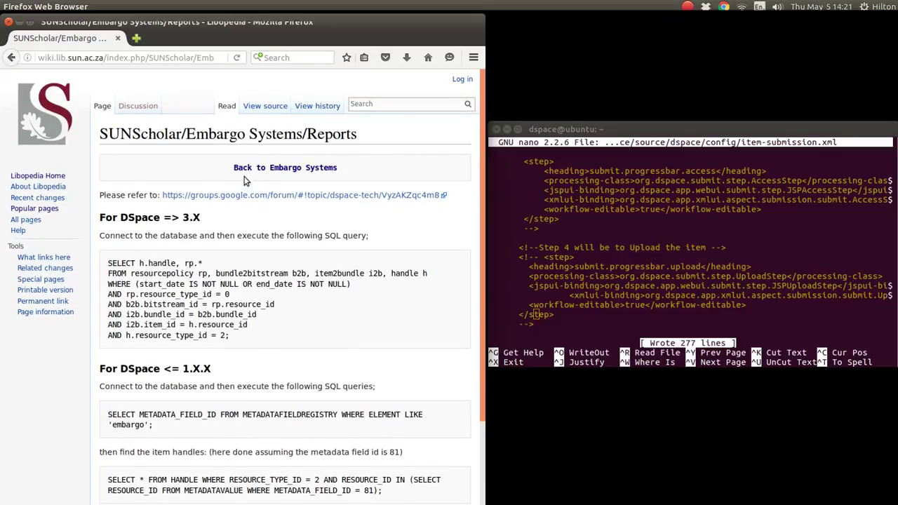
- Follow 'Back to Embargo Systems' and look over the DSpace 5.X, 4.X, 3.X and Embargo Reports sections
left_click(244, 171)
scroll(327, 252, "down", 6)
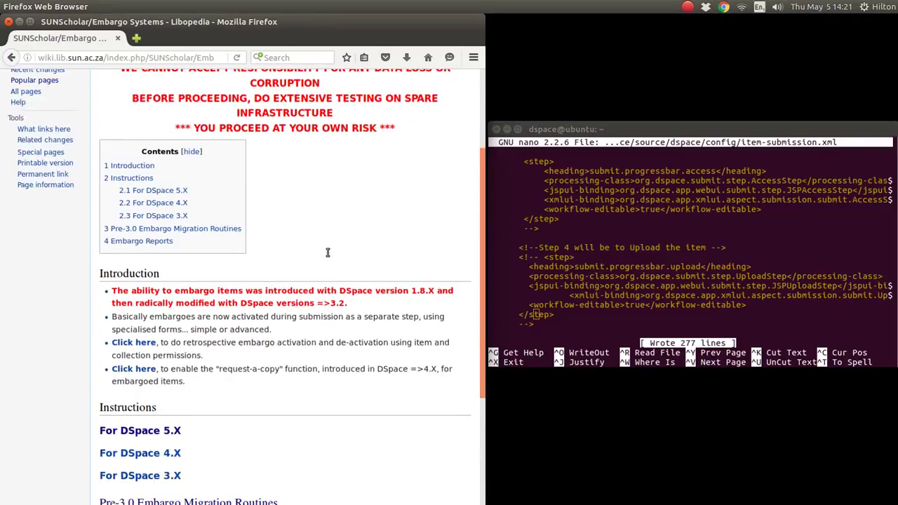
scroll(326, 256, "up", 6)
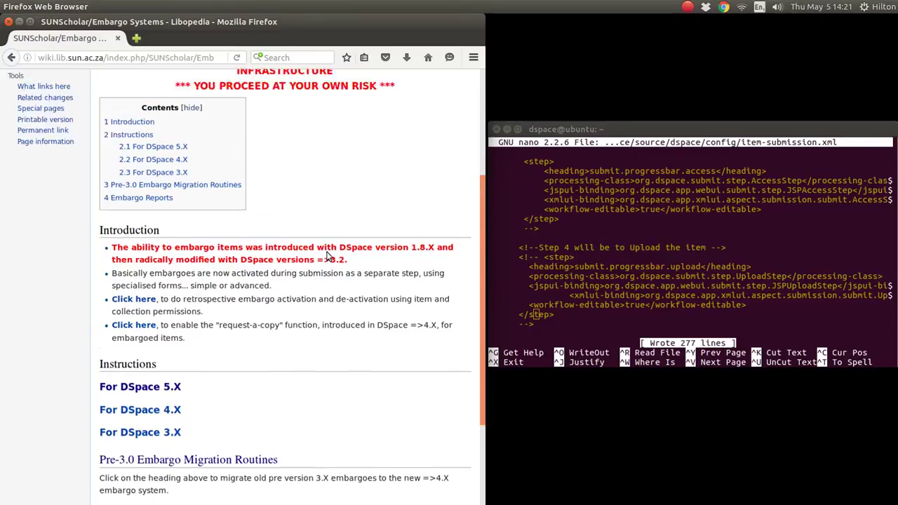
scroll(326, 256, "up", 1)
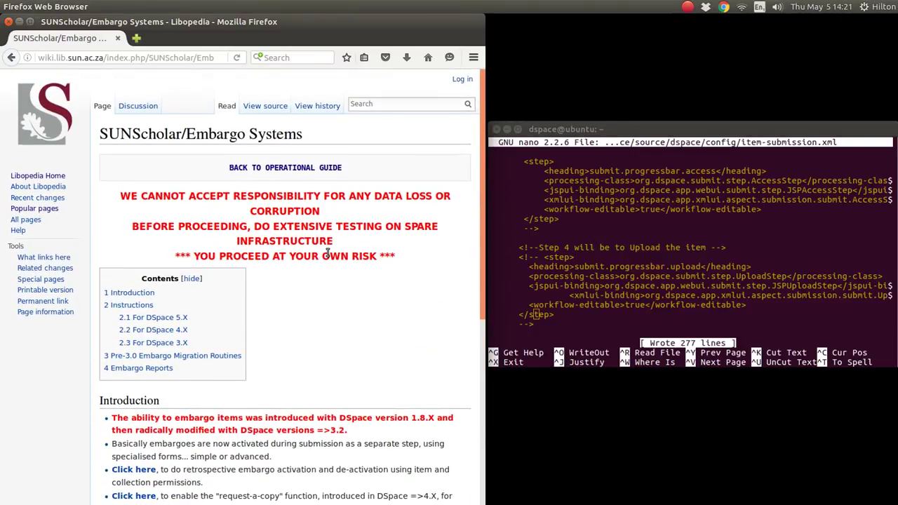
scroll(327, 253, "down", 7)
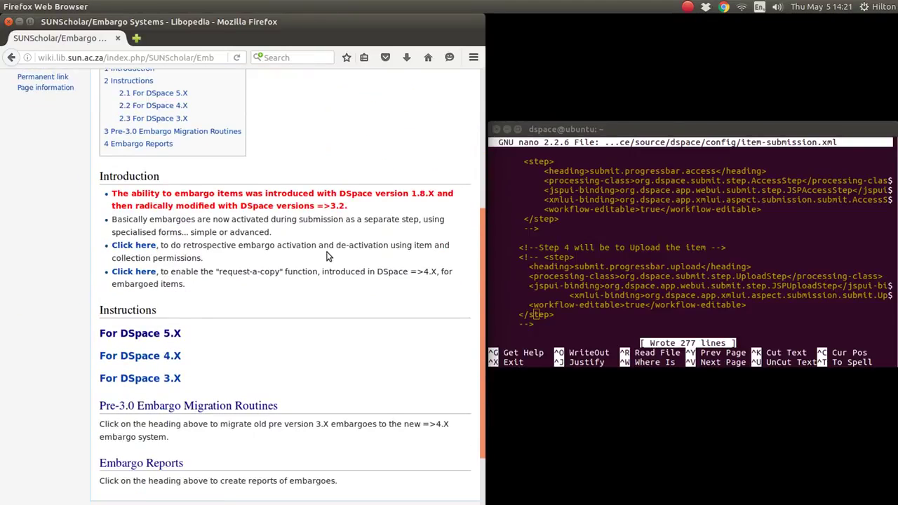
scroll(326, 257, "up", 4)
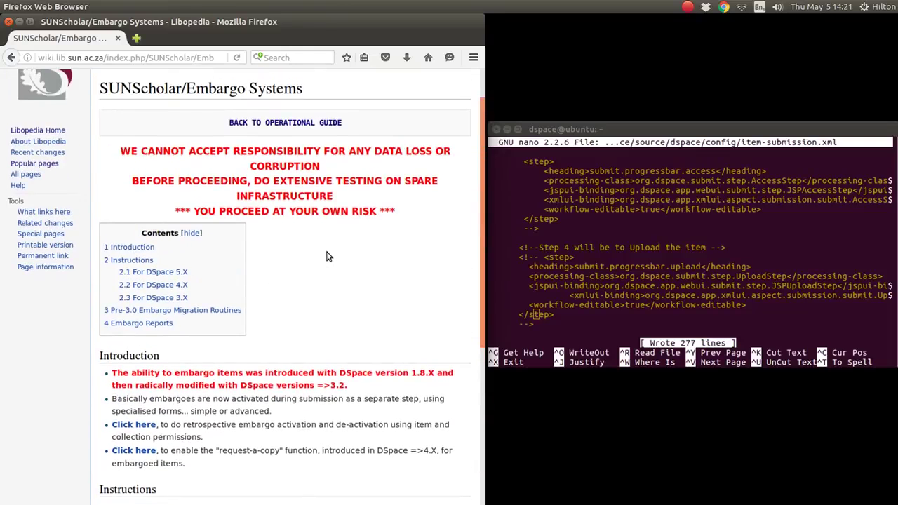